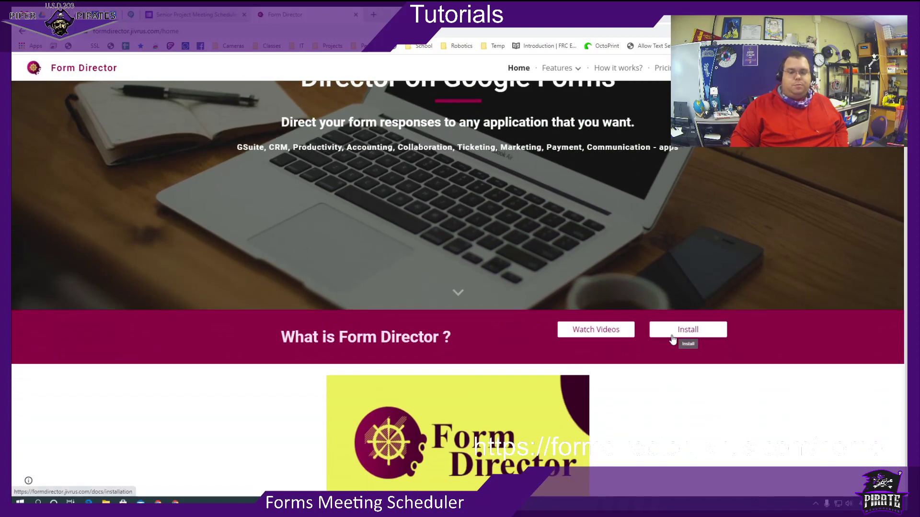
Switch to the Senior Project Meeting Scheduler form and review its Last Name, First Name, Location and Meeting Date & Time questions.
scroll(671, 268, "up", 3)
scroll(672, 272, "up", 1)
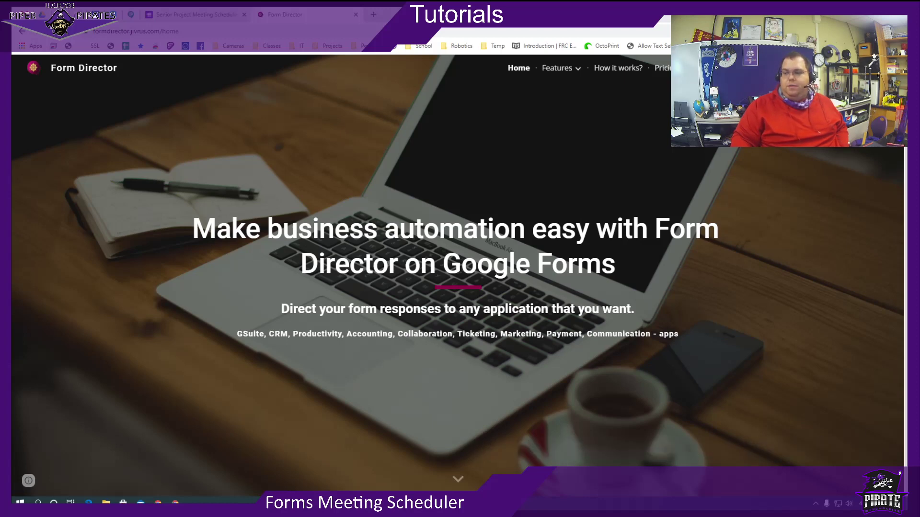
left_click(174, 17)
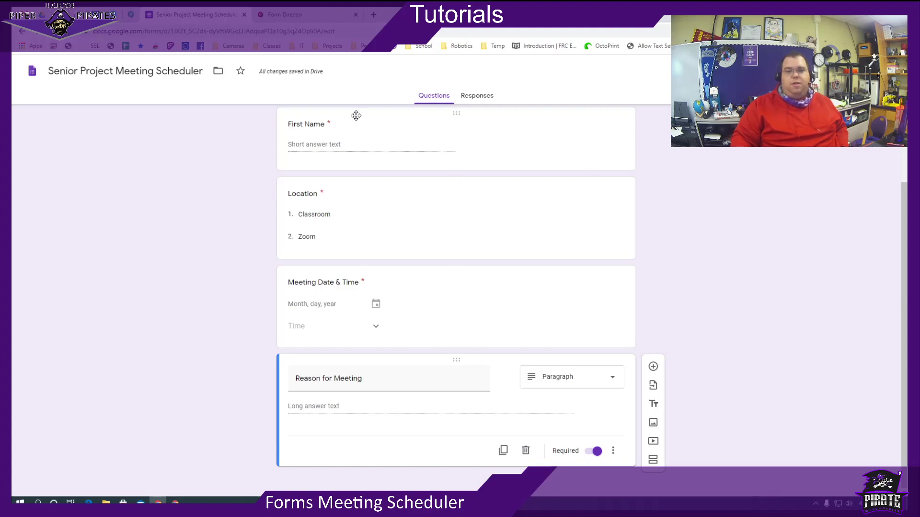
scroll(376, 181, "up", 2)
scroll(377, 181, "up", 3)
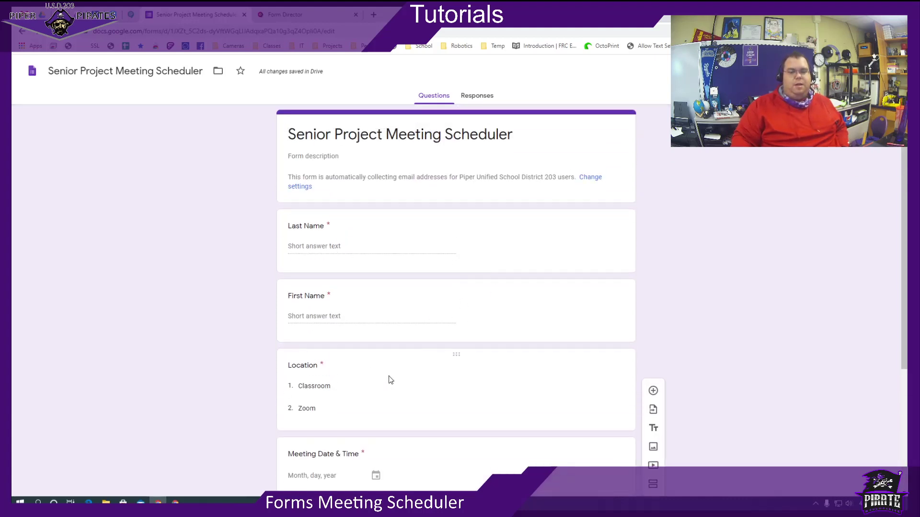
scroll(391, 380, "down", 3)
scroll(367, 395, "down", 2)
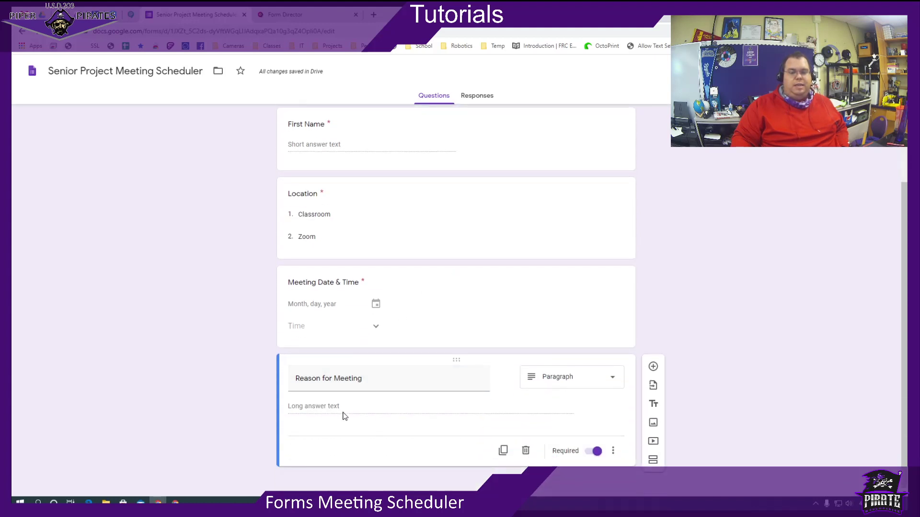
scroll(499, 356, "up", 5)
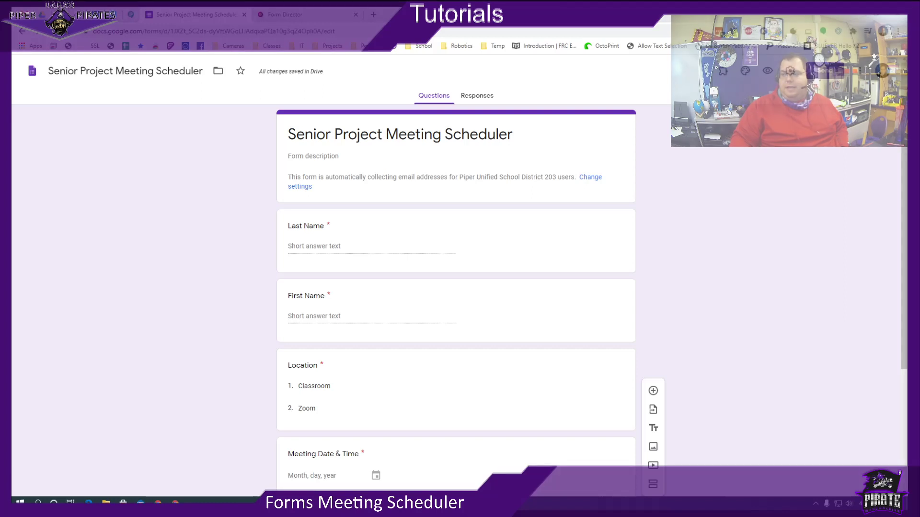
Launch the Form Director add-on from the Add-ons list and start its setup.
left_click(723, 73)
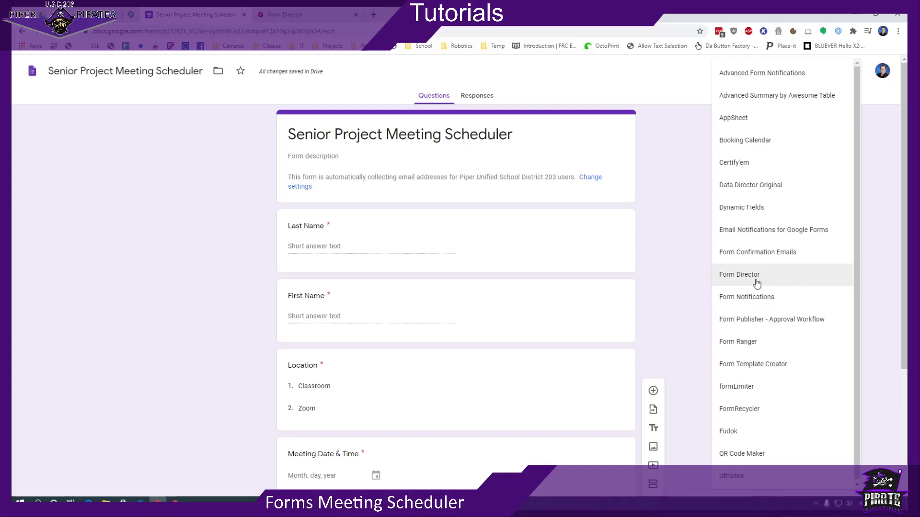
left_click(741, 283)
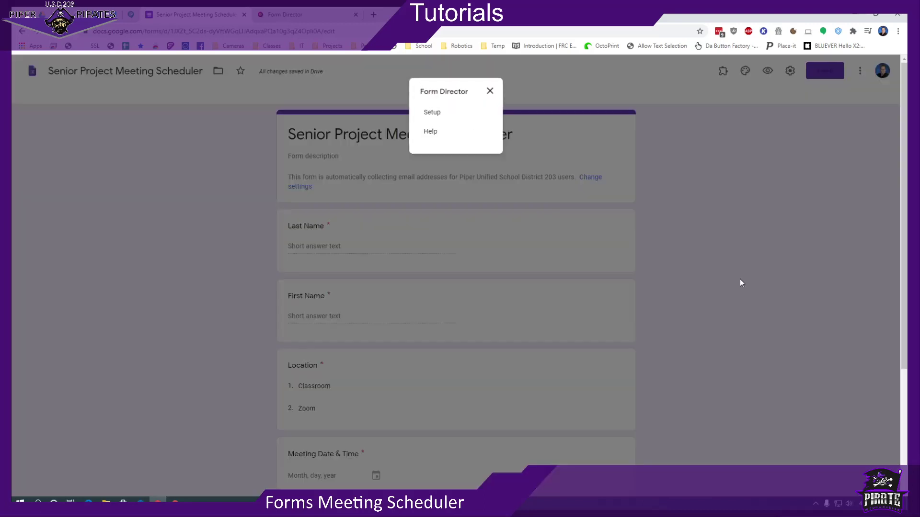
left_click(437, 117)
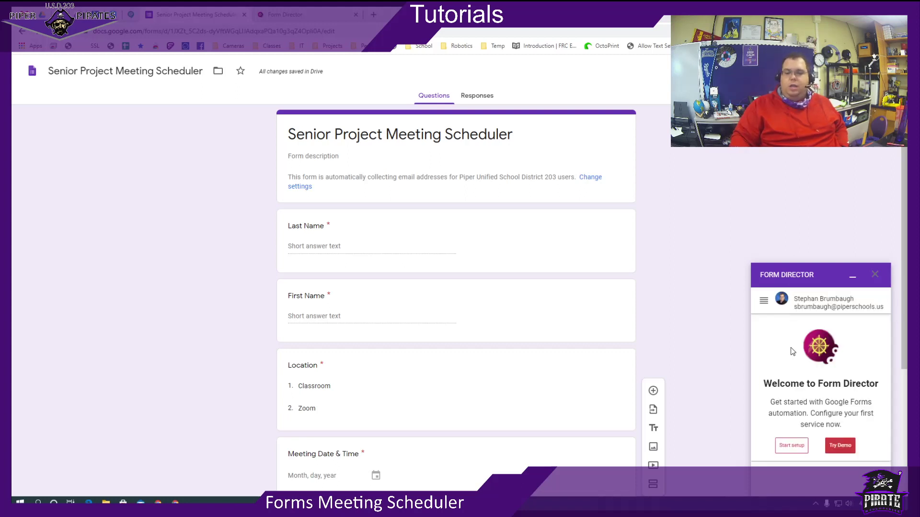
left_click(796, 446)
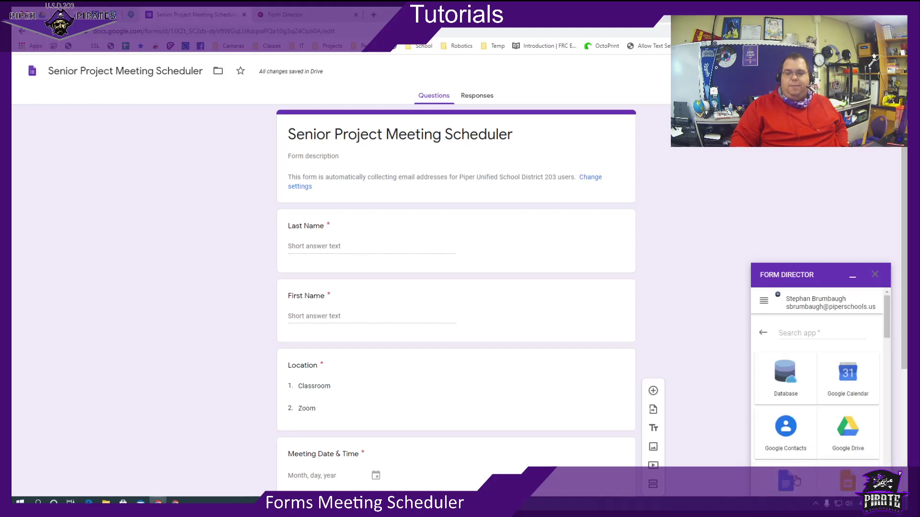
Choose Google Calendar as the target app and rename the service to Meeting.
left_click(851, 374)
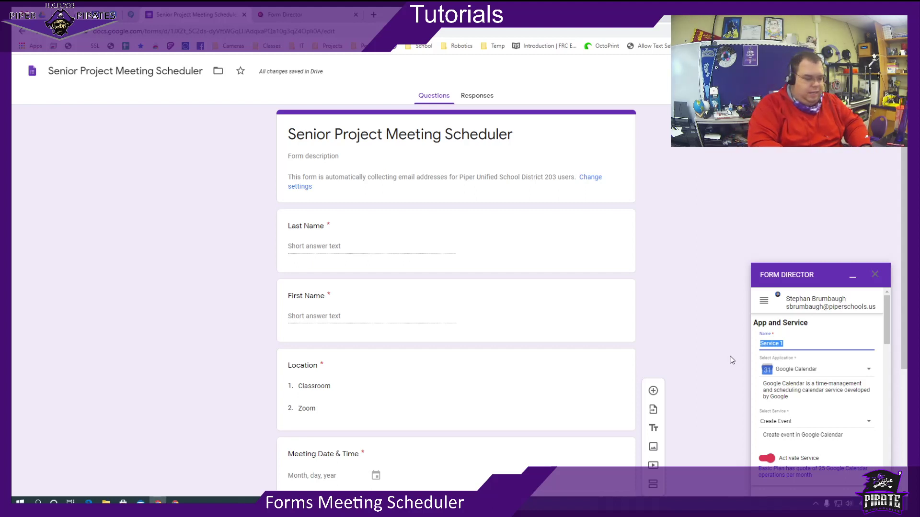
type("Meeting")
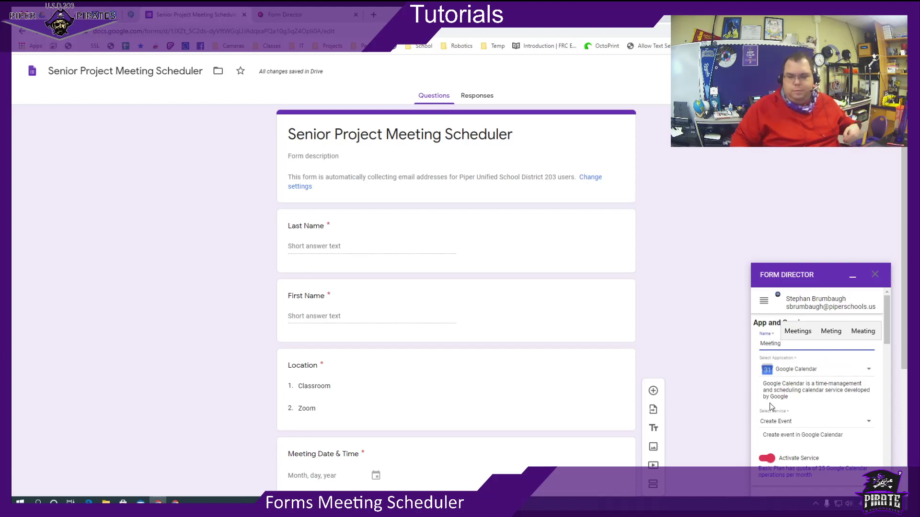
left_click(791, 376)
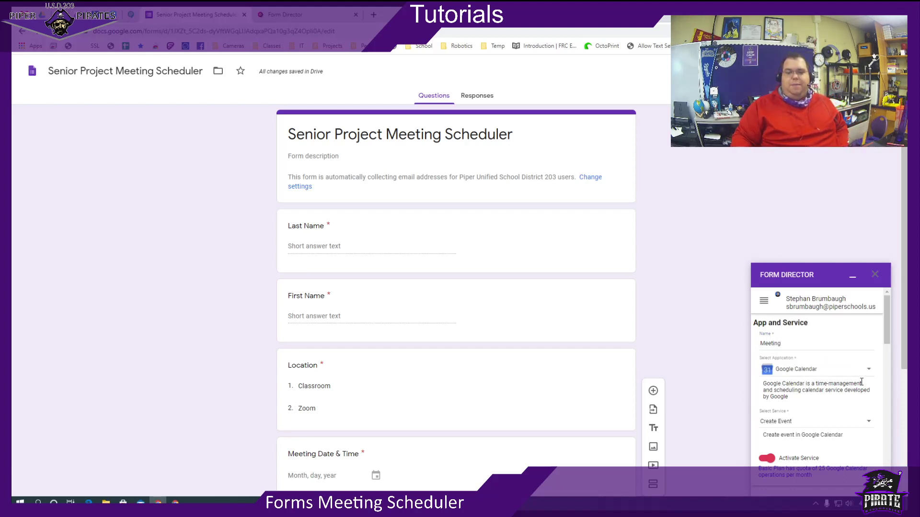
scroll(860, 382, "down", 1)
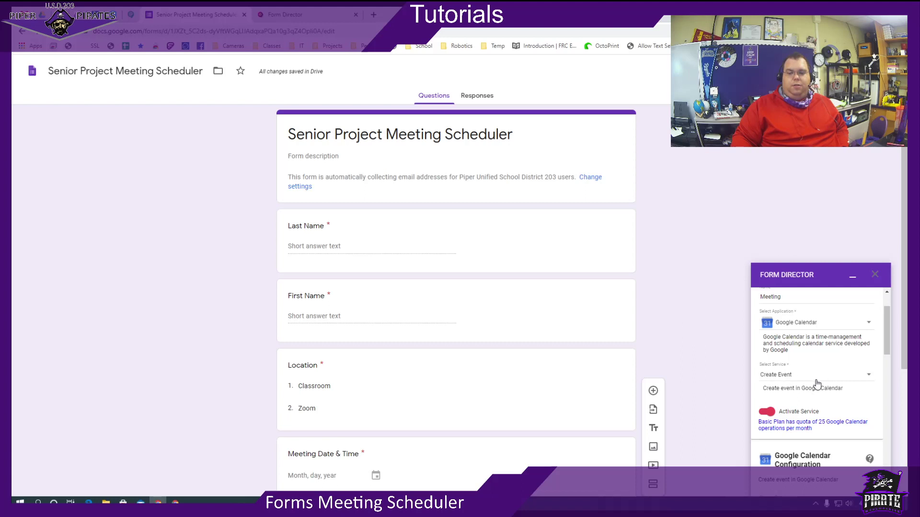
scroll(828, 420, "down", 1)
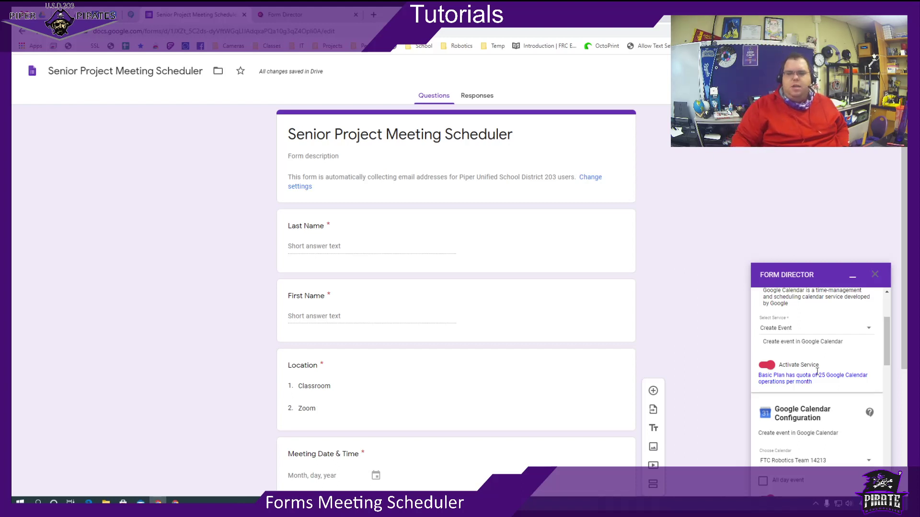
scroll(819, 389, "down", 1)
scroll(836, 387, "down", 1)
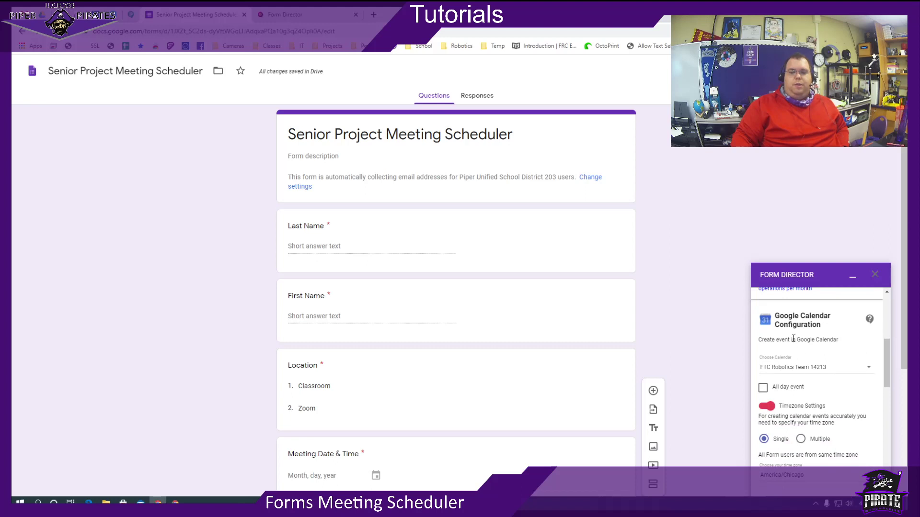
Select your own calendar in Choose Calendar.
left_click(774, 375)
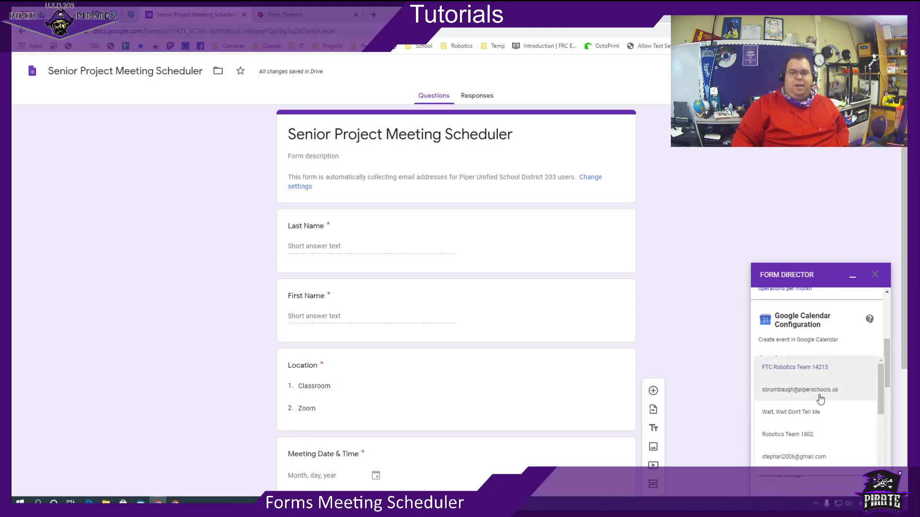
left_click(820, 398)
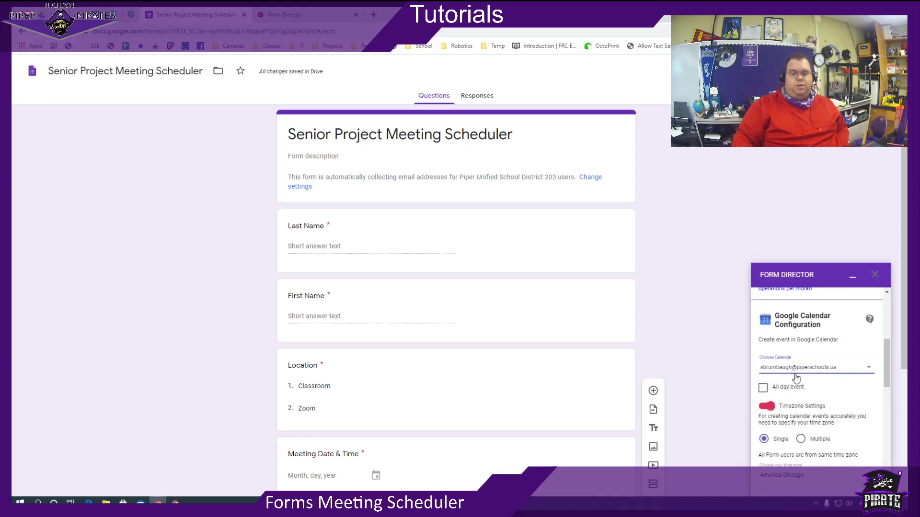
scroll(862, 379, "down", 1)
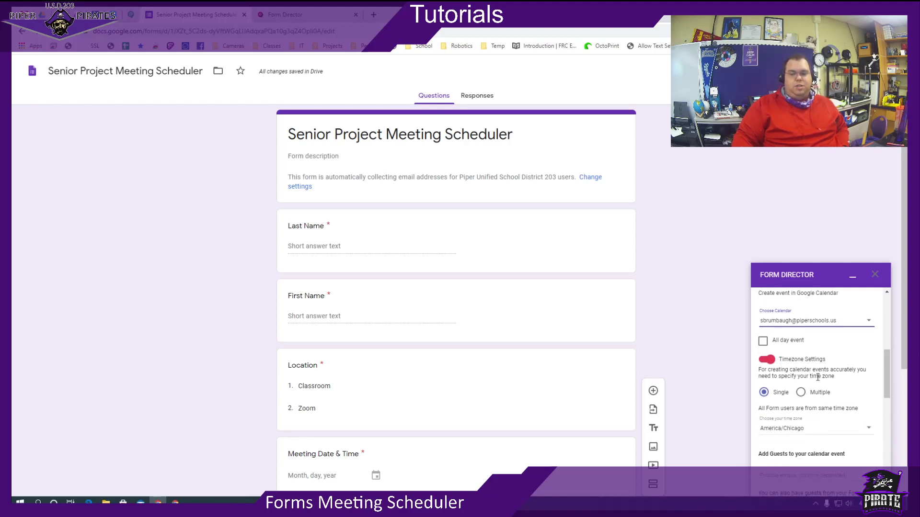
scroll(824, 421, "down", 3)
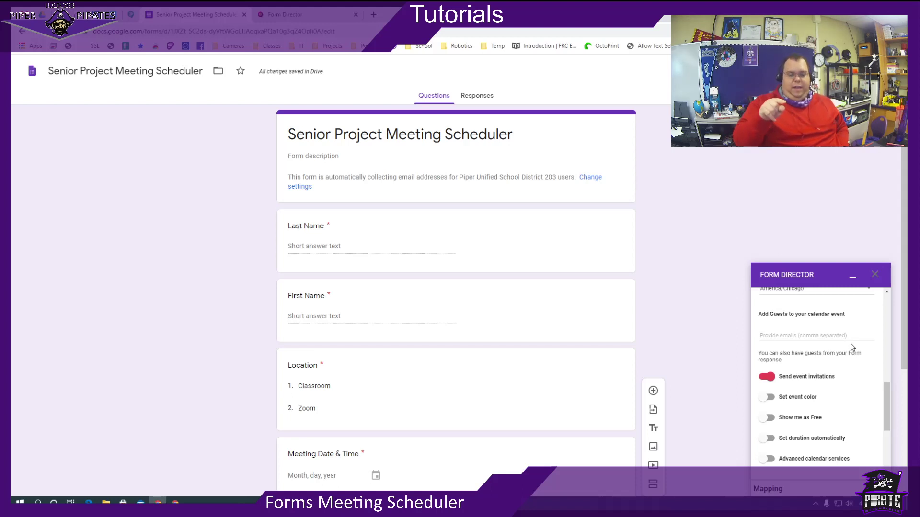
scroll(800, 417, "down", 1)
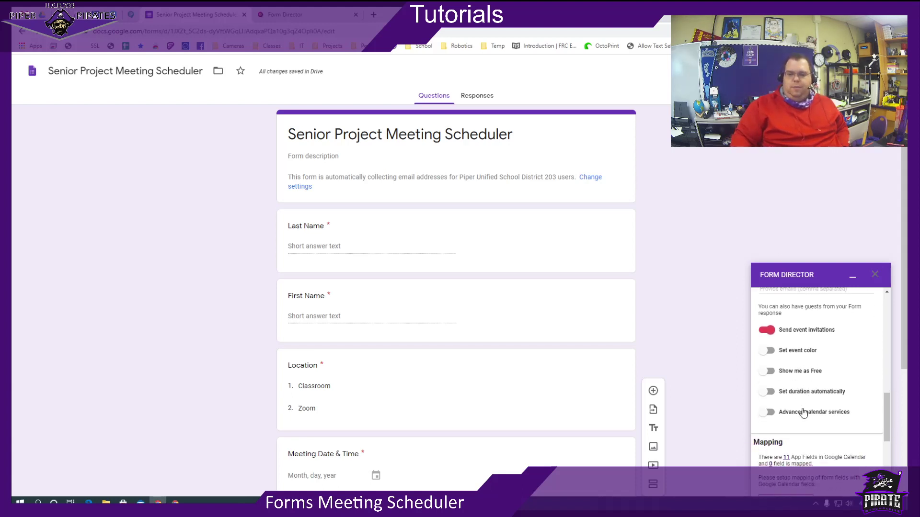
Enable Set duration automatically, Advanced calendar services and Add conference.
left_click(765, 392)
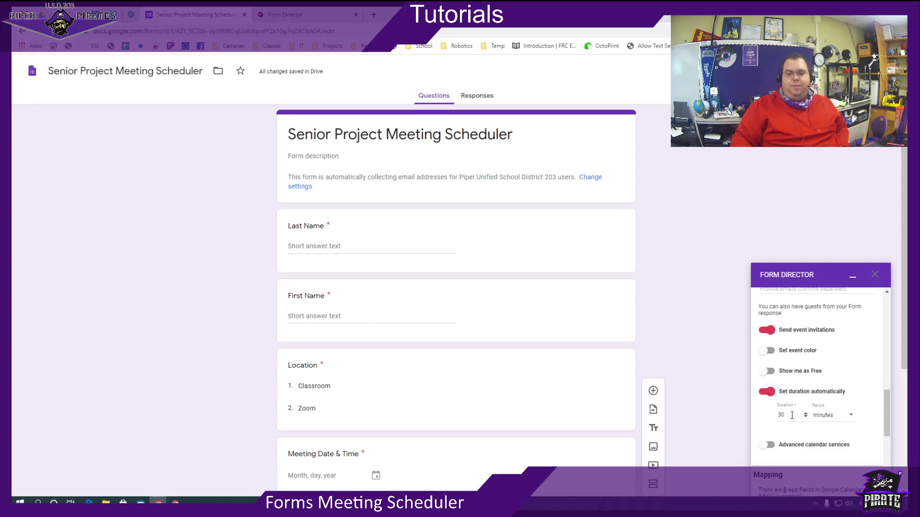
scroll(815, 446, "down", 2)
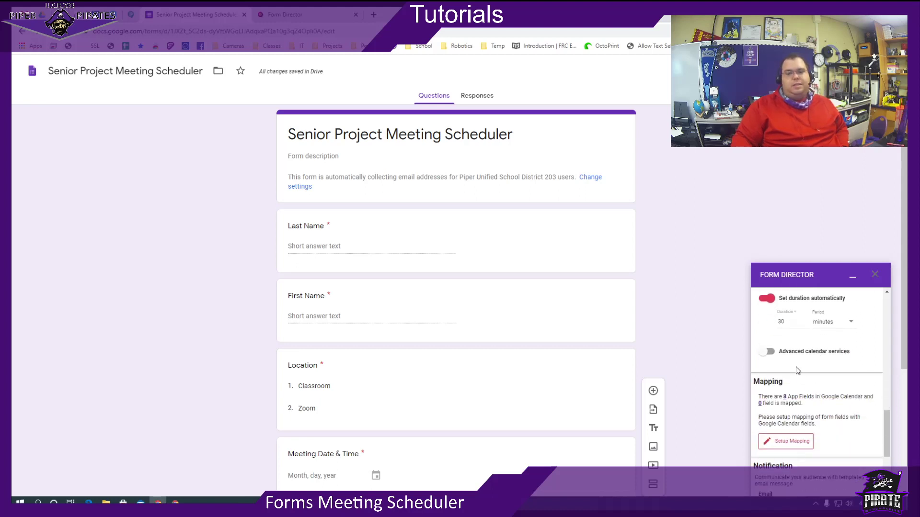
left_click(766, 352)
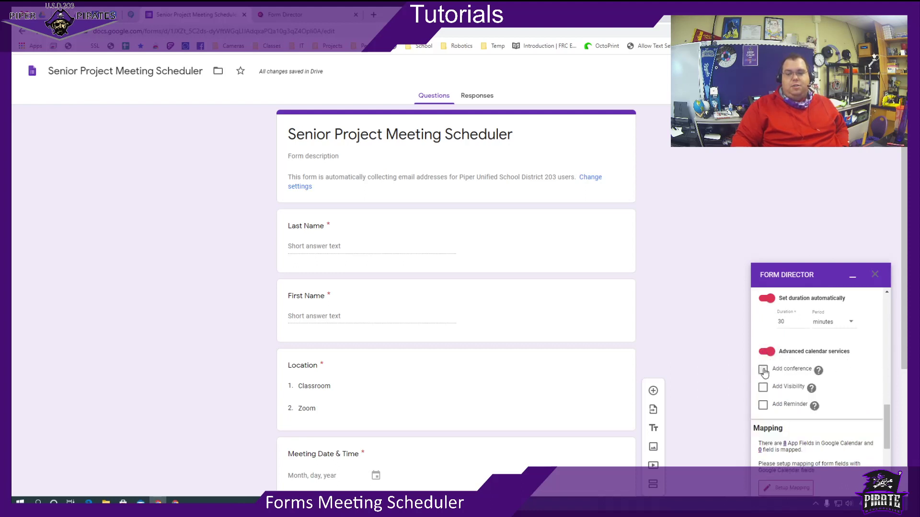
left_click(763, 371)
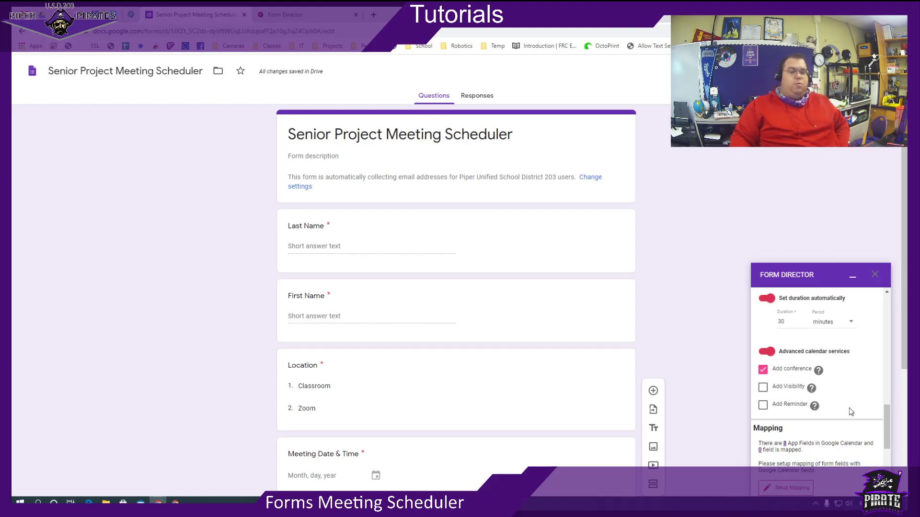
scroll(849, 407, "down", 2)
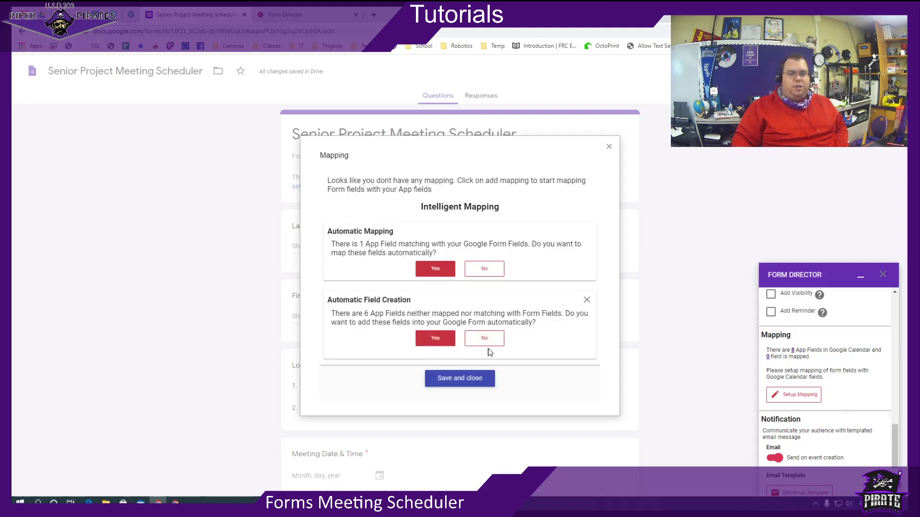
Auto-map Location, then map Start Date Time to the Meeting Date & Time question.
left_click(425, 270)
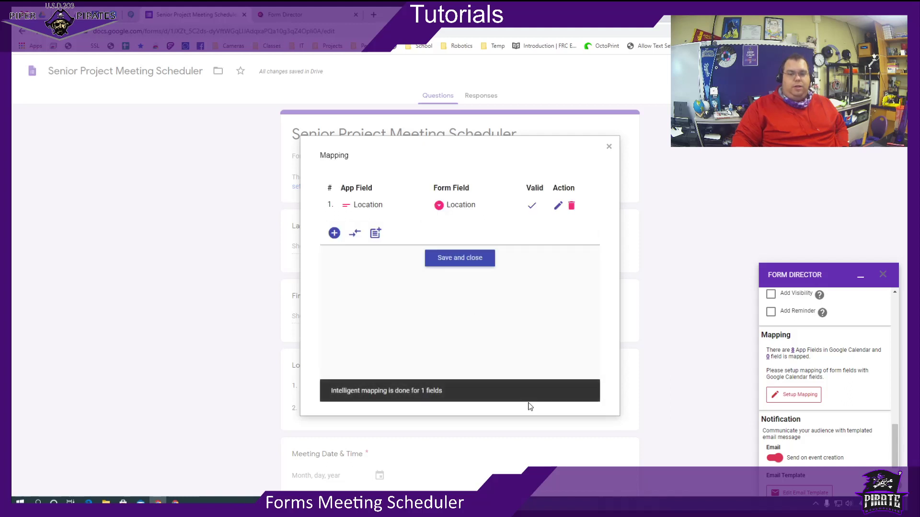
left_click(335, 233)
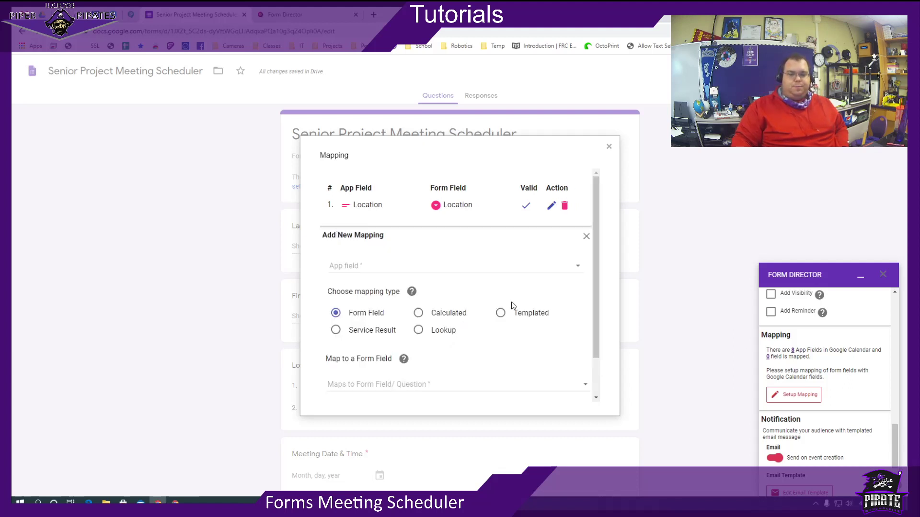
left_click(521, 268)
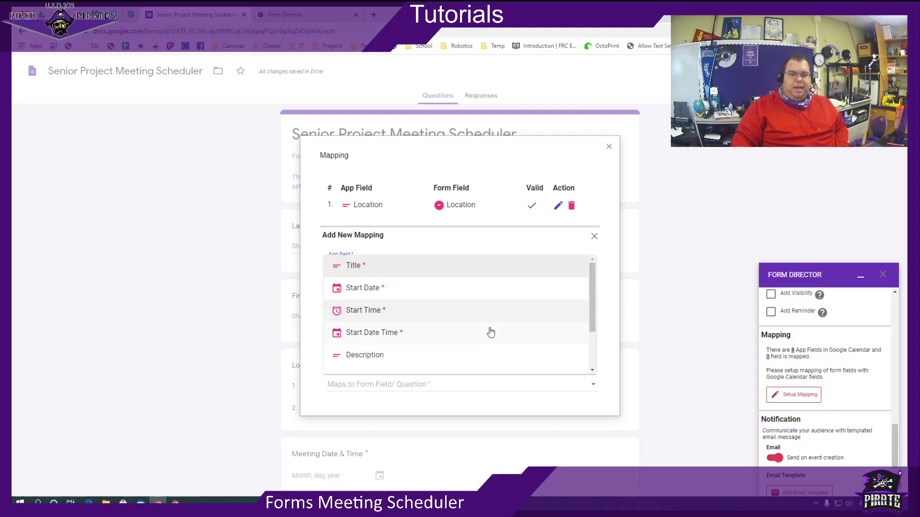
left_click(433, 344)
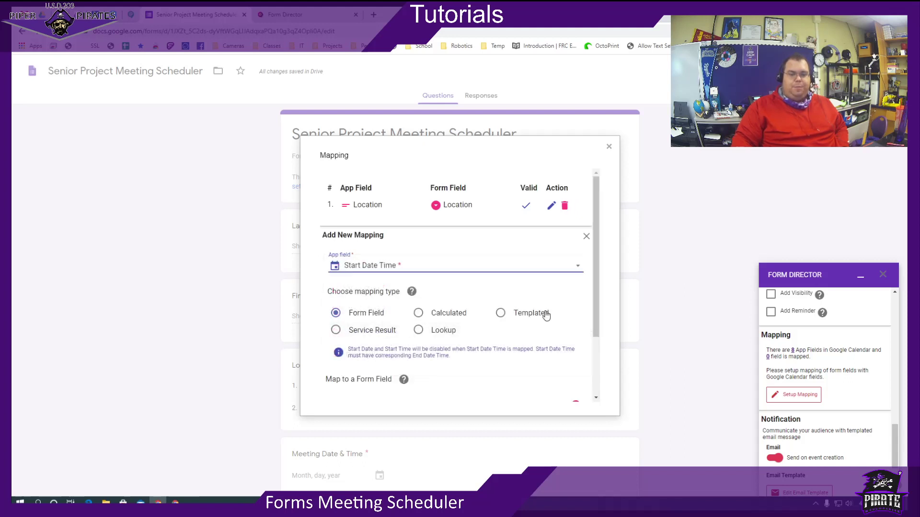
scroll(547, 316, "down", 2)
left_click(435, 324)
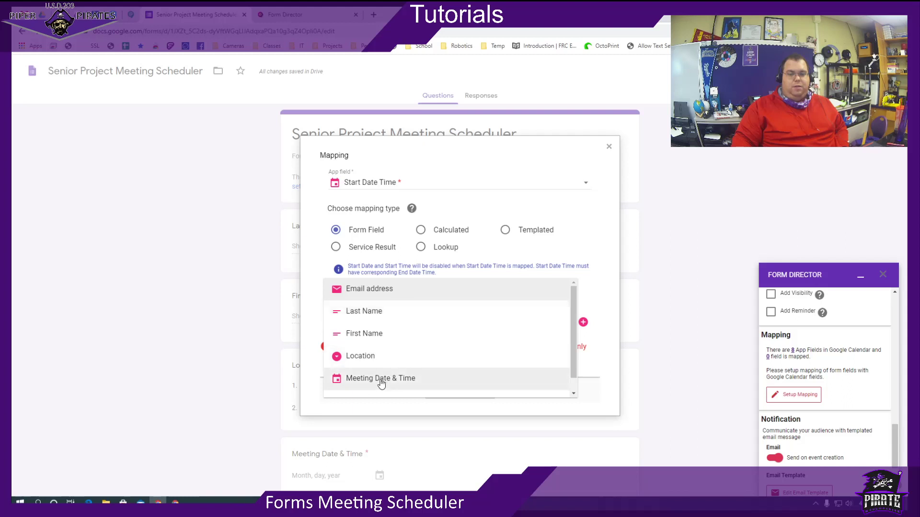
left_click(381, 379)
left_click(341, 366)
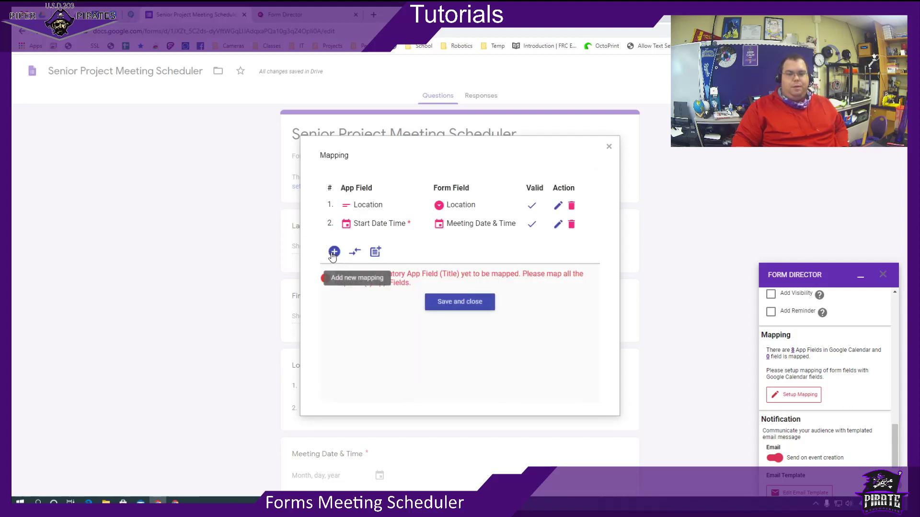
Map the event Description to the Reason for Meeting question.
left_click(334, 252)
left_click(424, 289)
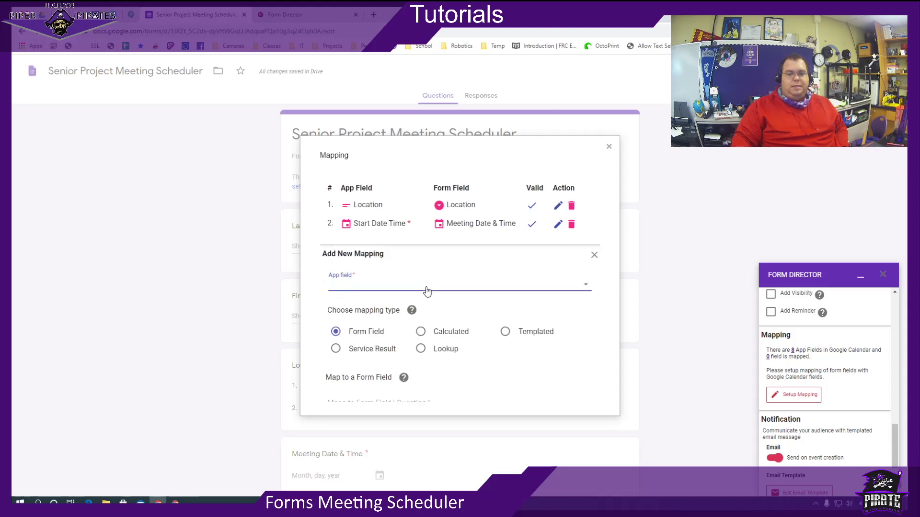
scroll(425, 335, "down", 3)
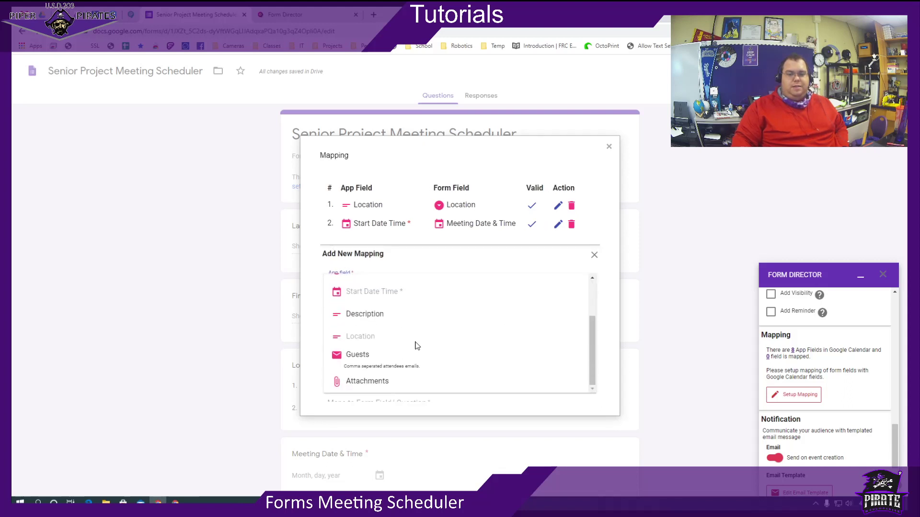
left_click(394, 318)
scroll(457, 335, "down", 2)
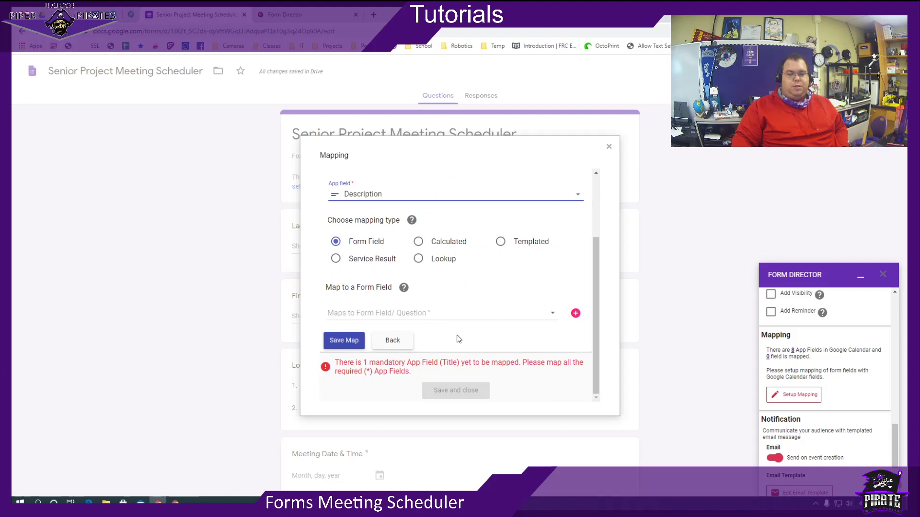
left_click(412, 316)
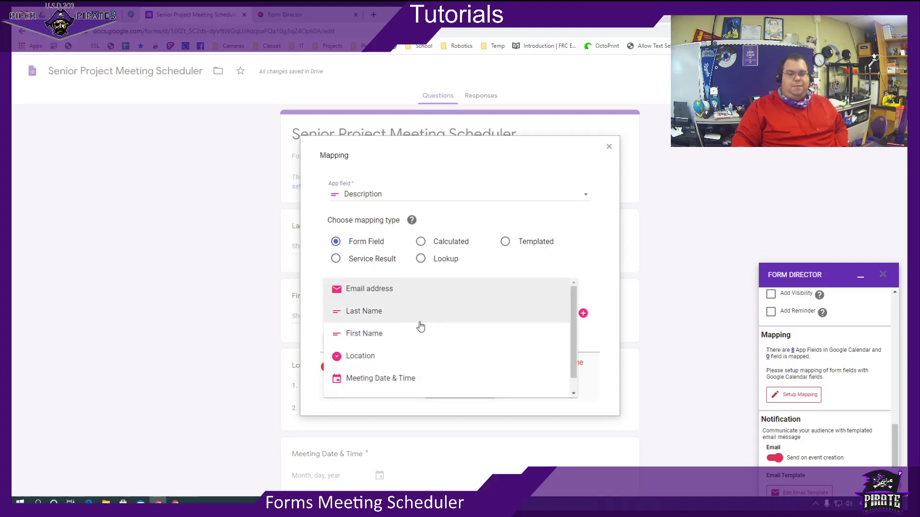
scroll(473, 341, "down", 1)
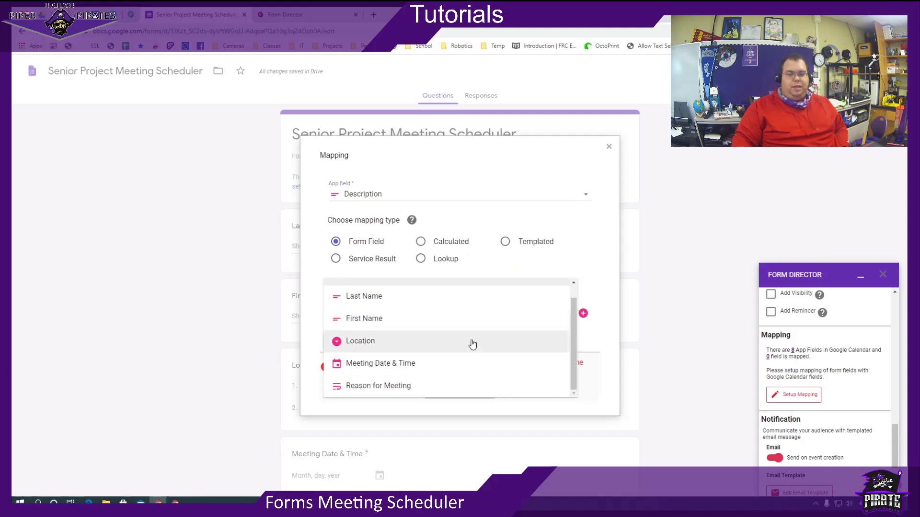
left_click(429, 386)
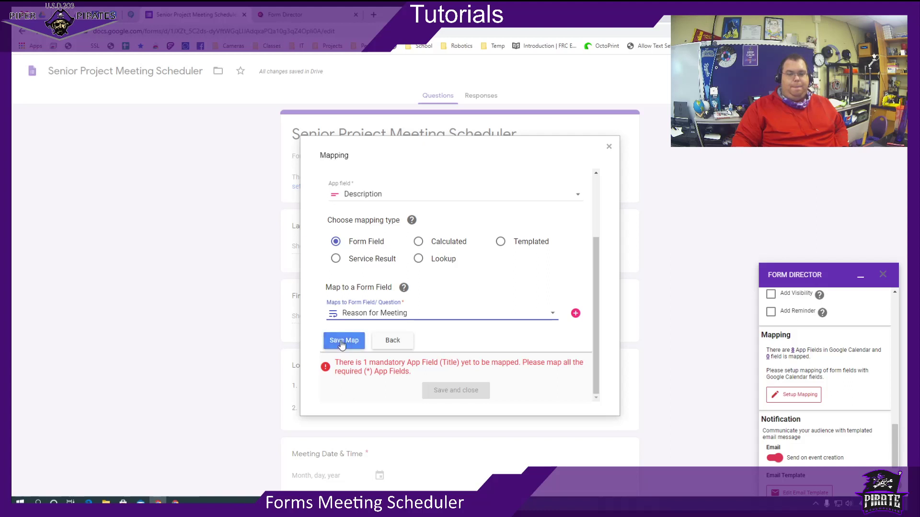
left_click(341, 341)
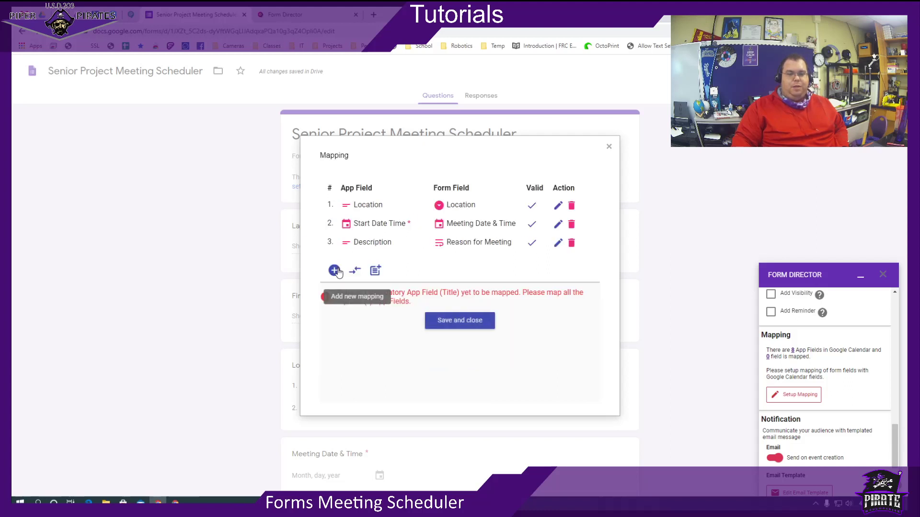
Add a new mapping for the Guests event field using a templated value.
left_click(334, 271)
left_click(436, 304)
scroll(463, 335, "down", 2)
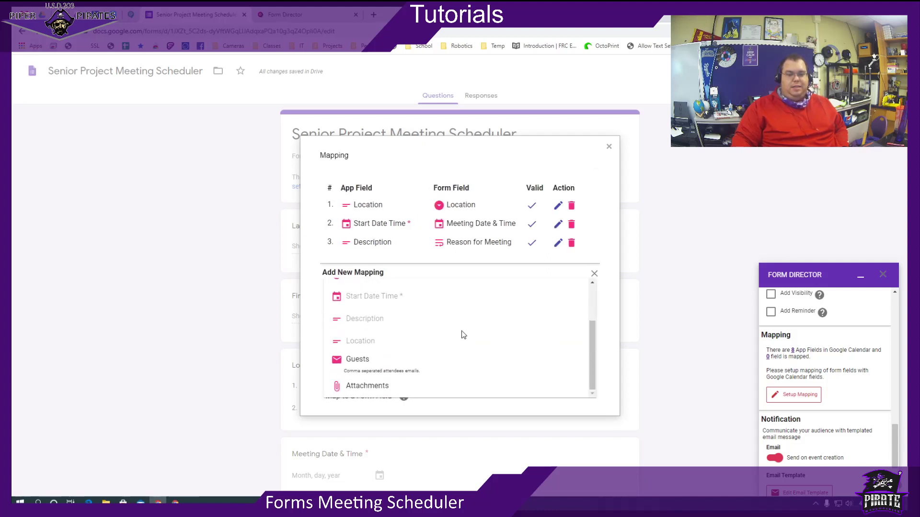
left_click(433, 373)
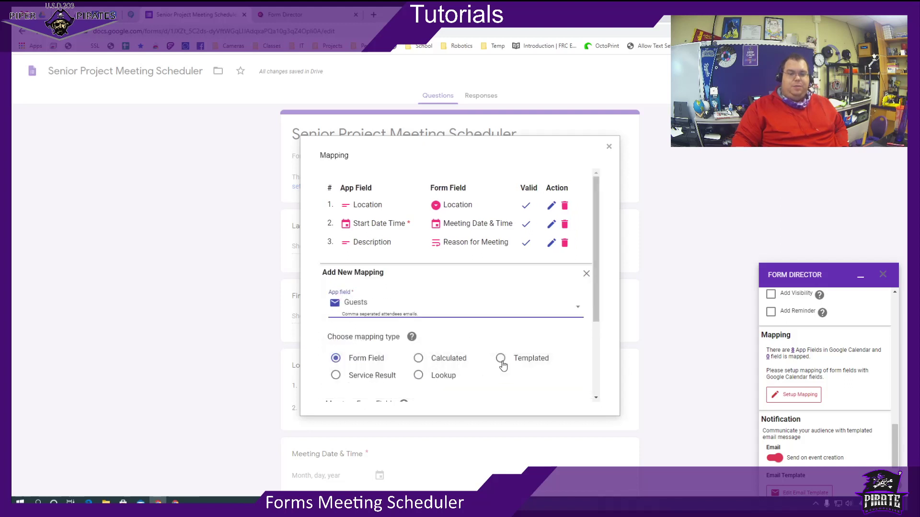
scroll(498, 362, "down", 2)
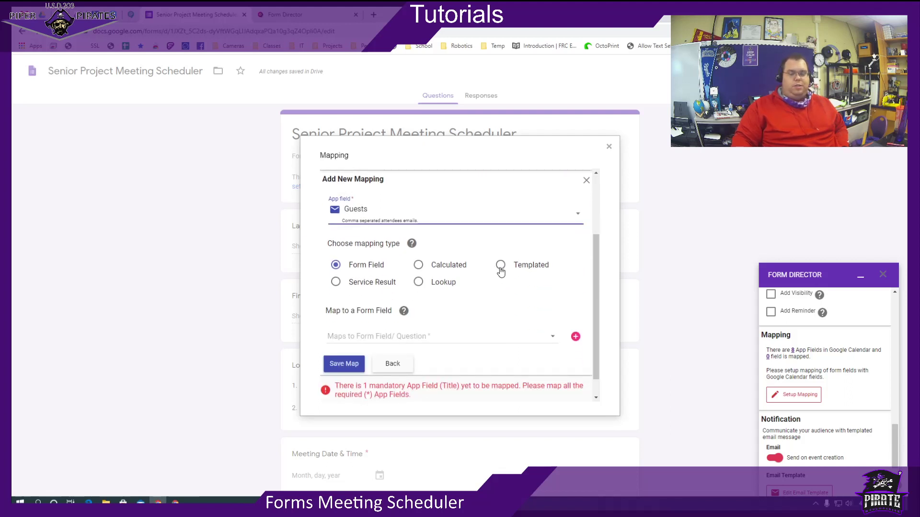
left_click(501, 266)
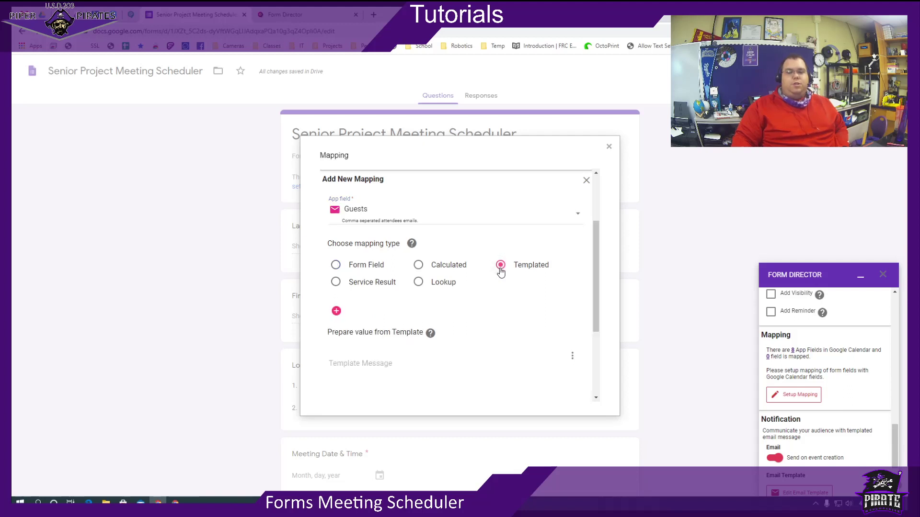
scroll(495, 307, "down", 2)
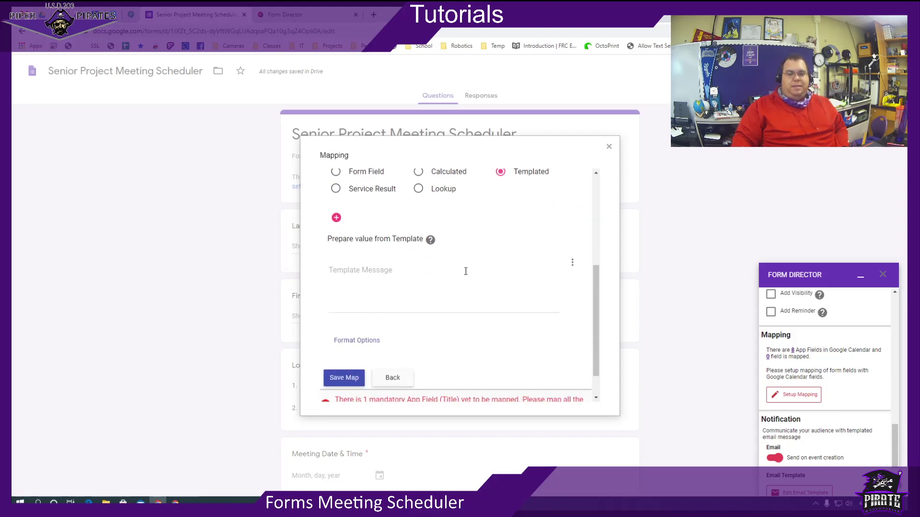
Build the template ${First Name} ${Last Name} 'Senior Pooject Meeting' and save the map.
left_click(573, 265)
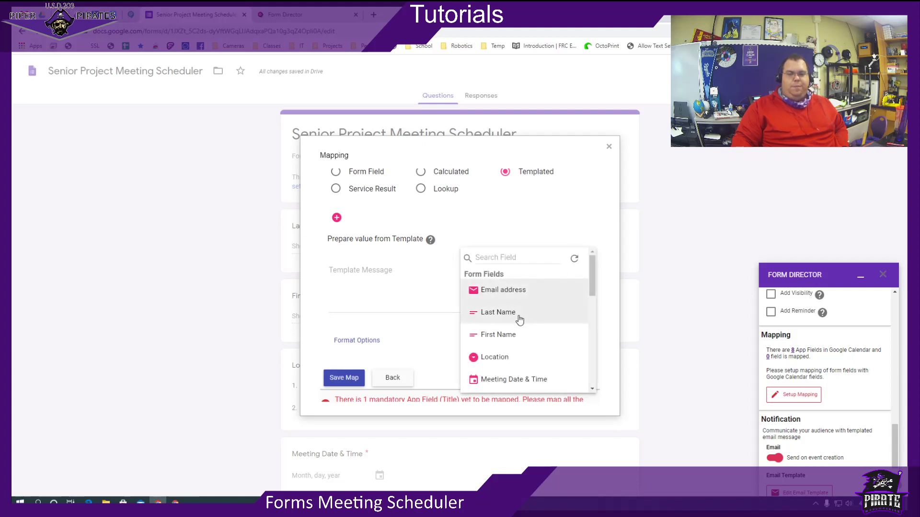
left_click(506, 334)
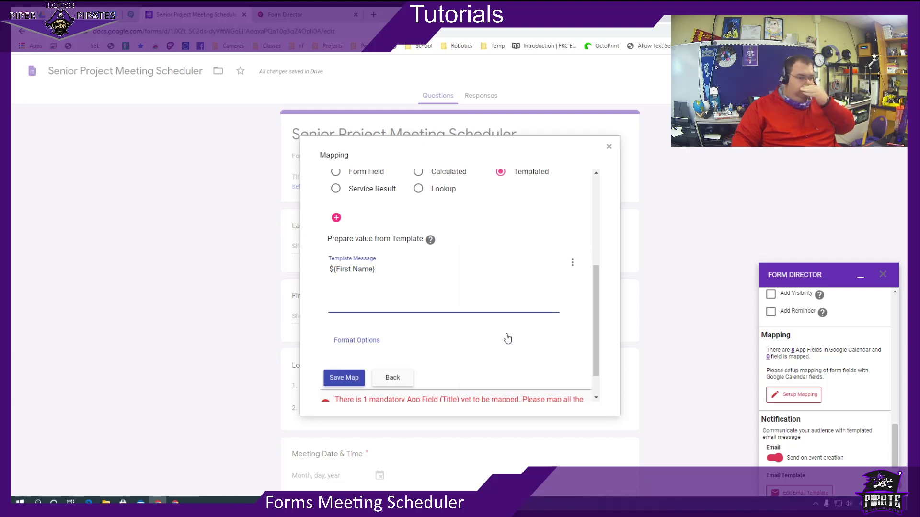
left_click(573, 263)
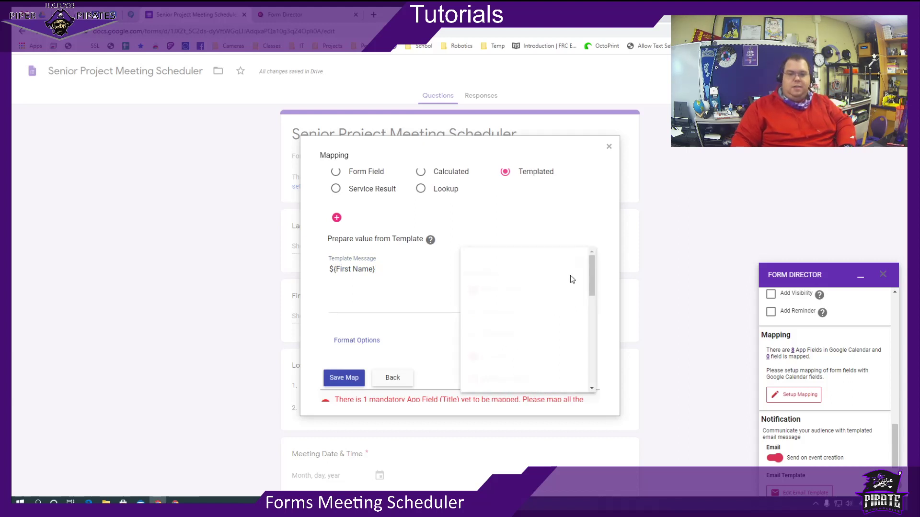
left_click(546, 316)
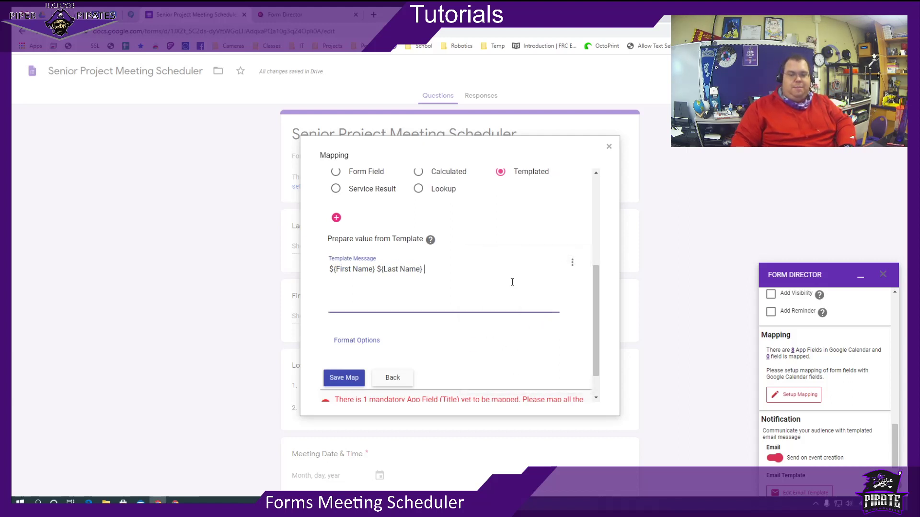
type("Se")
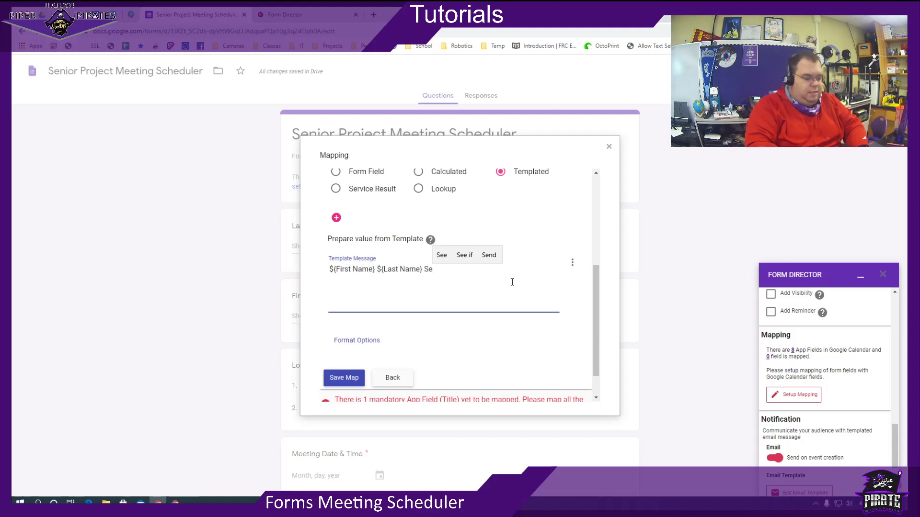
type("nior P")
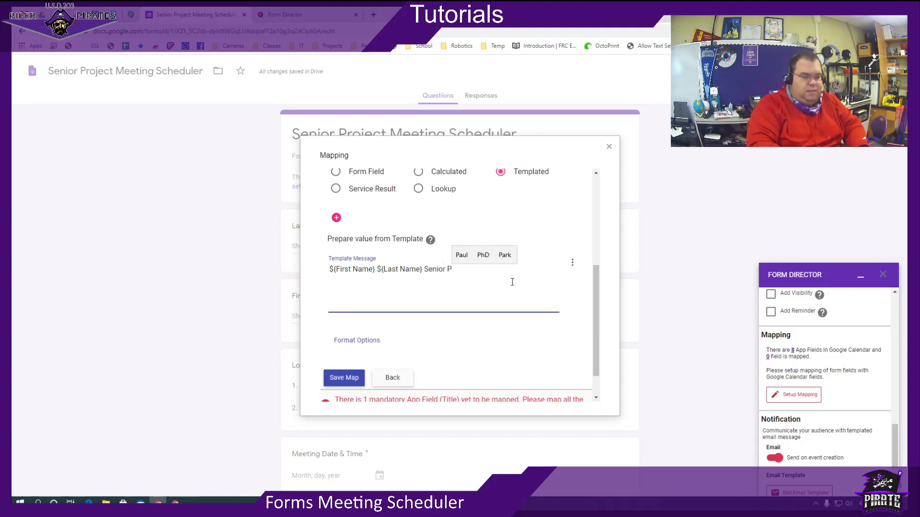
type("o")
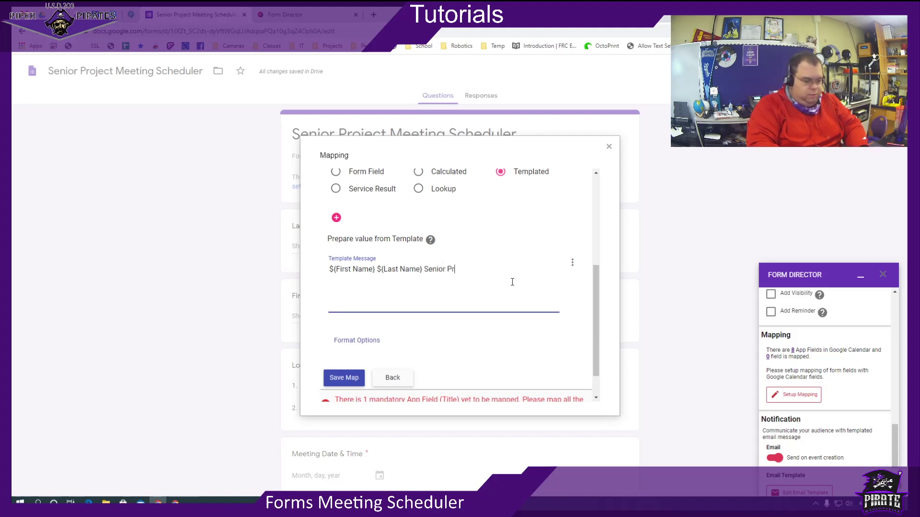
type("oject Mee")
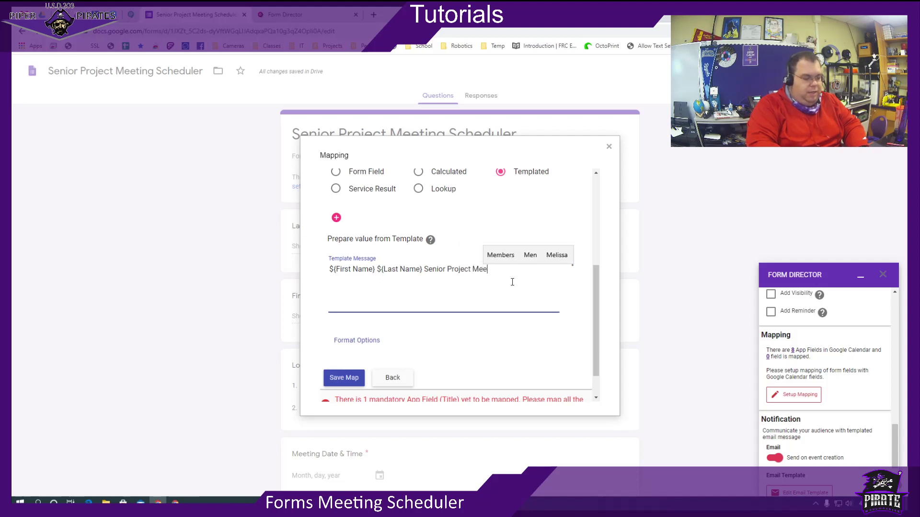
type("ting")
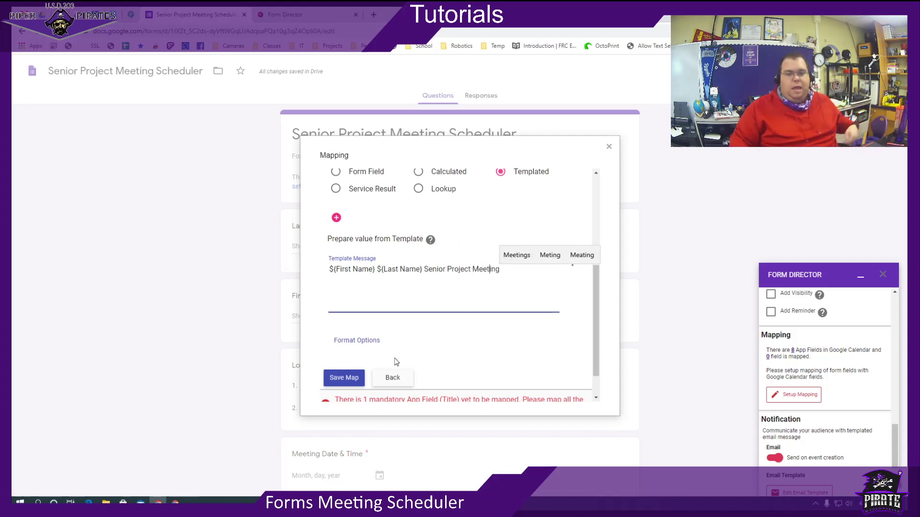
left_click(357, 378)
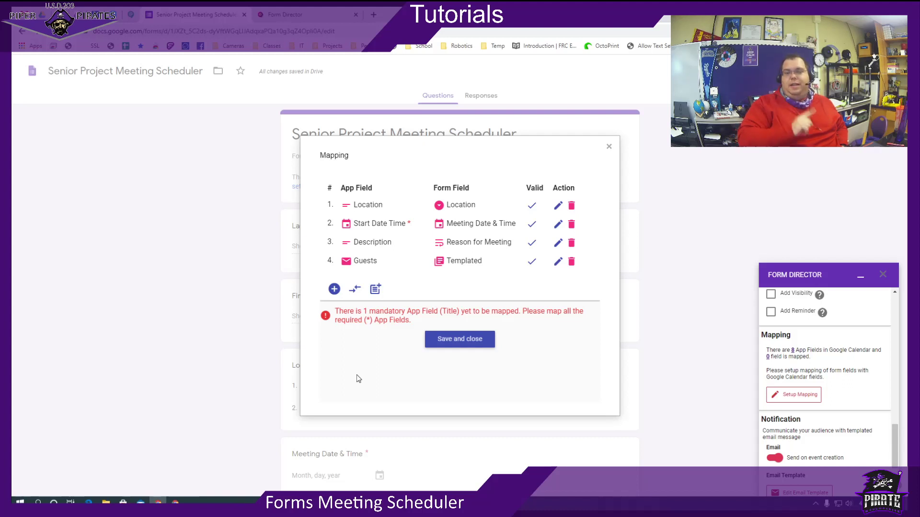
Change the templated mapping's app field from Guests to Title and save it.
left_click(559, 261)
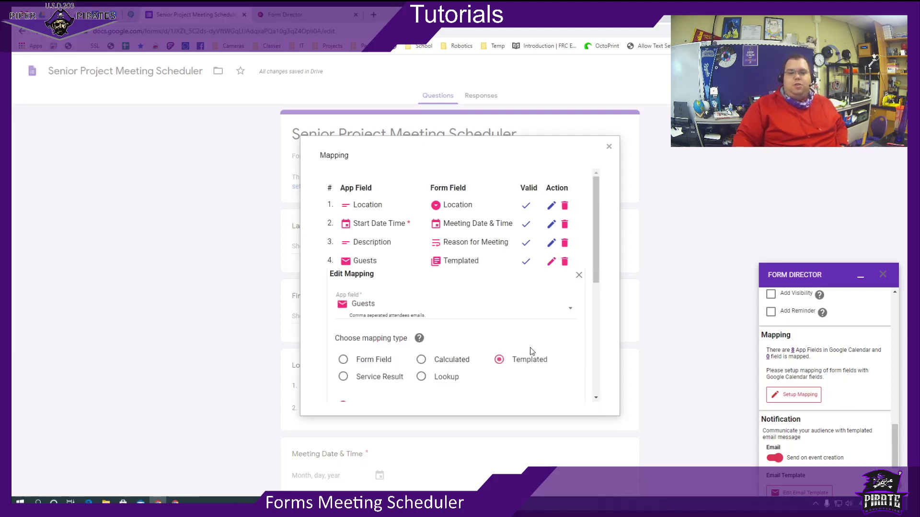
left_click(405, 312)
scroll(403, 287, "up", 3)
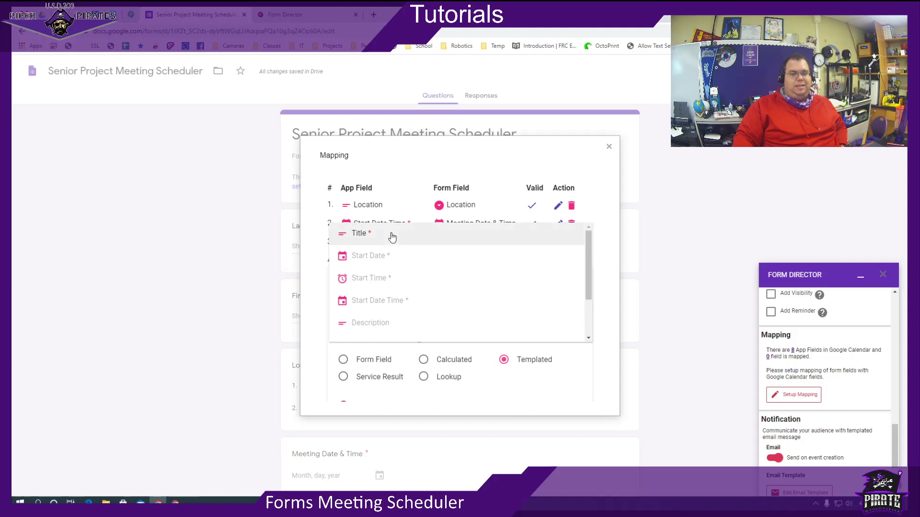
left_click(392, 237)
scroll(536, 330, "down", 3)
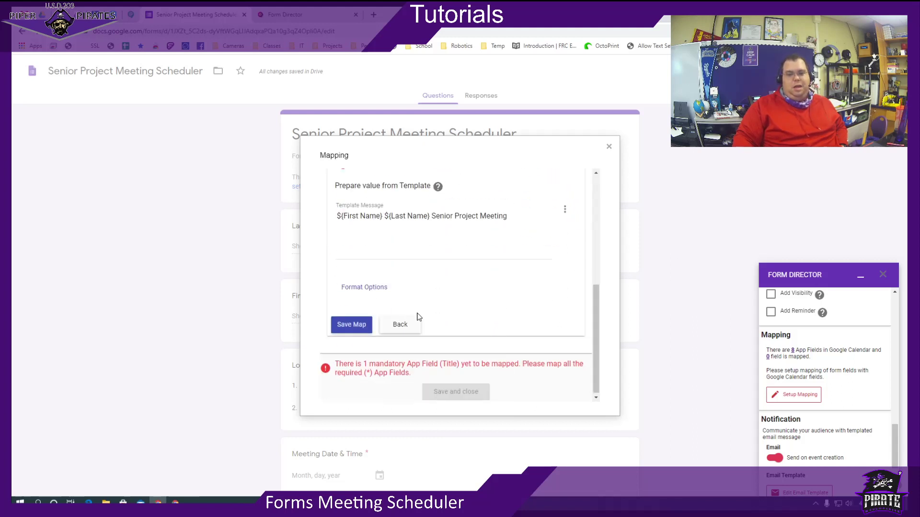
scroll(450, 275, "up", 4)
scroll(445, 278, "down", 5)
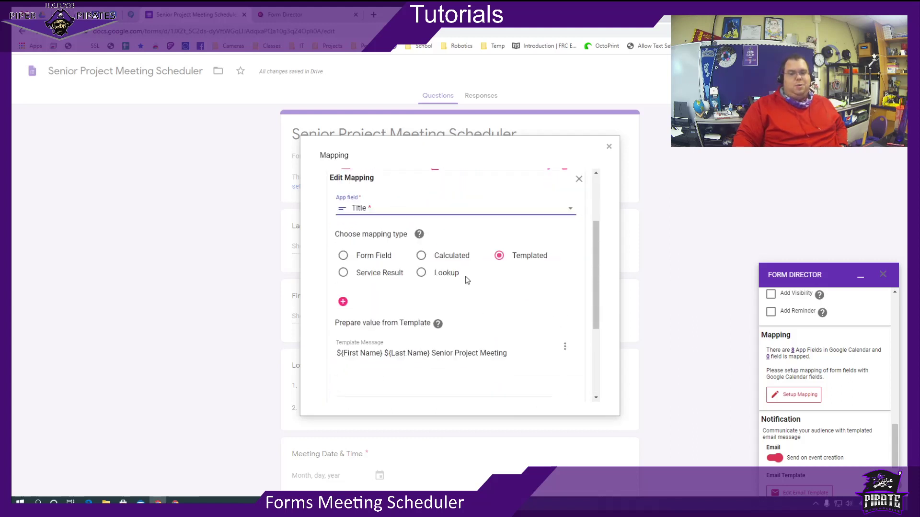
left_click(353, 323)
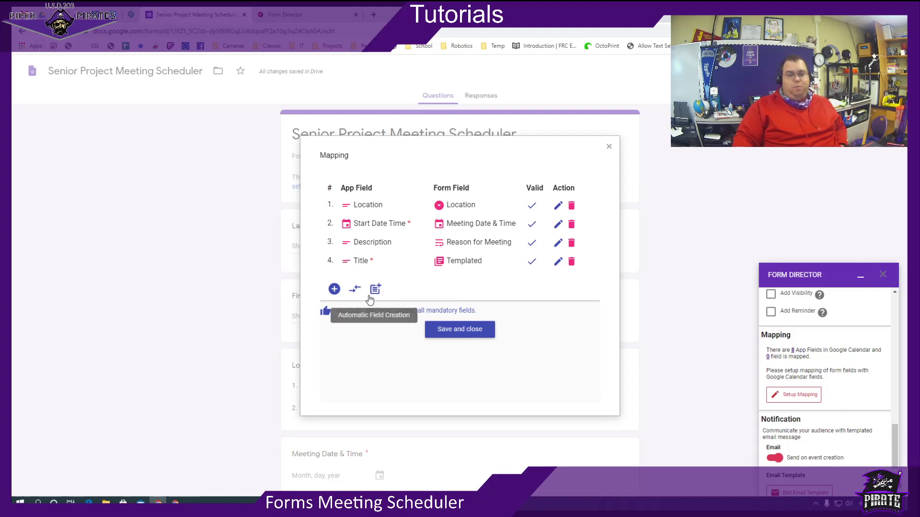
Add a new Guests mapping with a templated value.
left_click(334, 289)
left_click(375, 327)
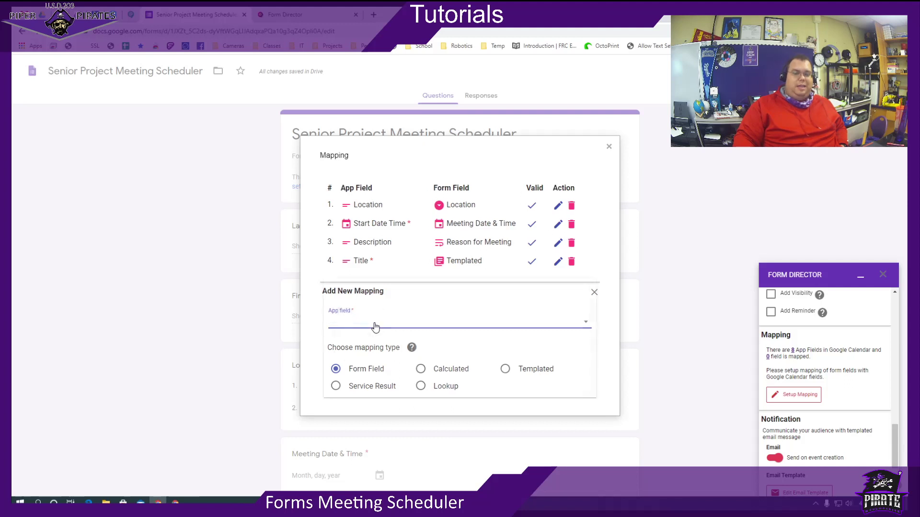
scroll(397, 342, "down", 3)
left_click(381, 364)
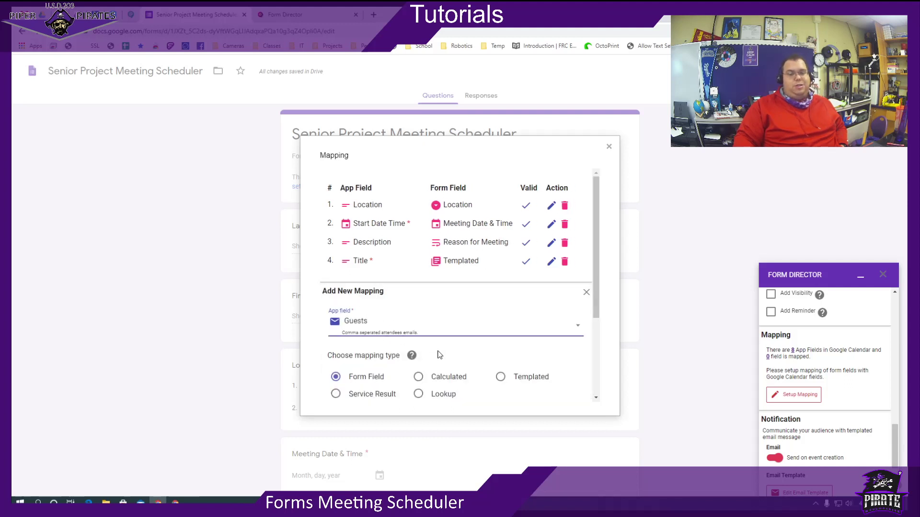
scroll(479, 335, "down", 2)
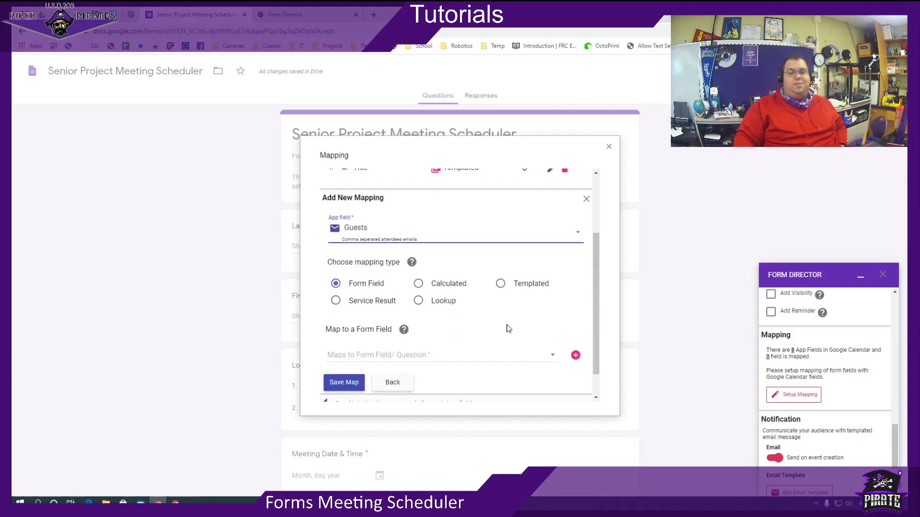
left_click(500, 283)
scroll(479, 336, "down", 3)
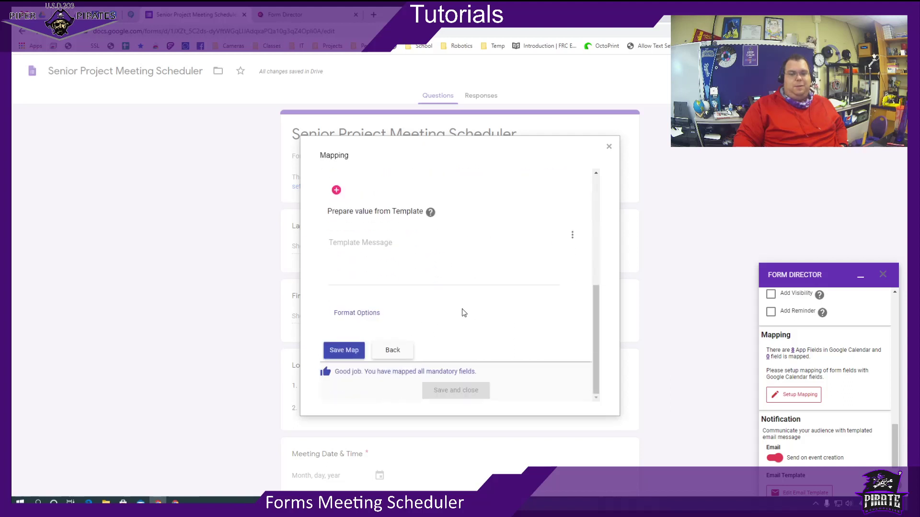
left_click(365, 250)
Set the template to ${Email address}, ${_System.Form Author Email} and save the map.
left_click(576, 238)
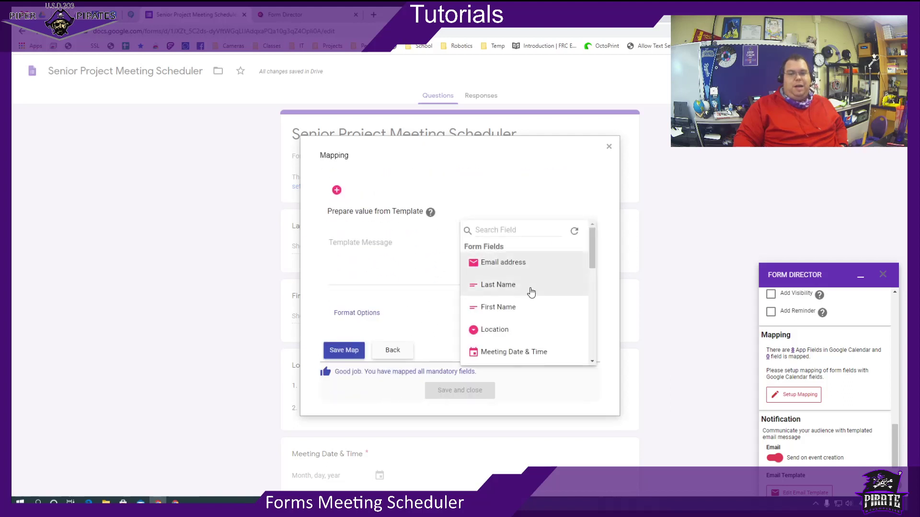
scroll(517, 266, "down", 4)
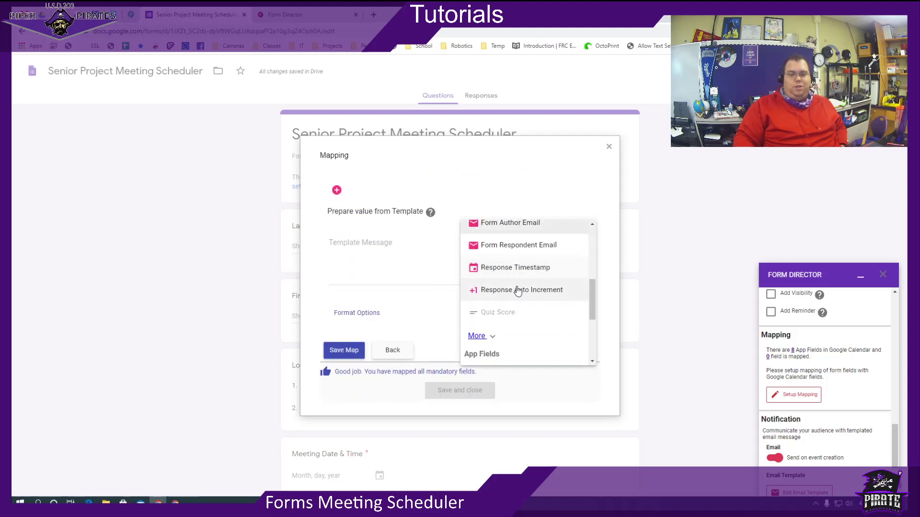
scroll(519, 287, "up", 4)
scroll(520, 292, "down", 2)
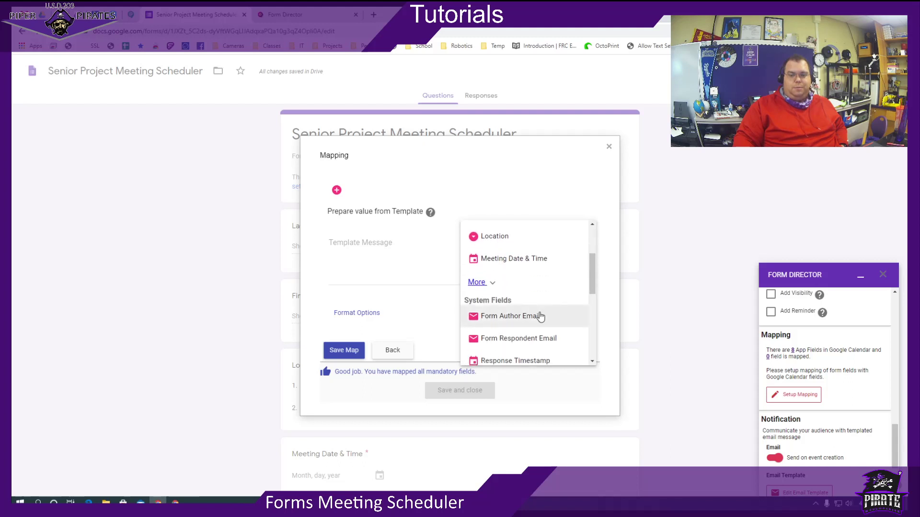
scroll(533, 324, "up", 4)
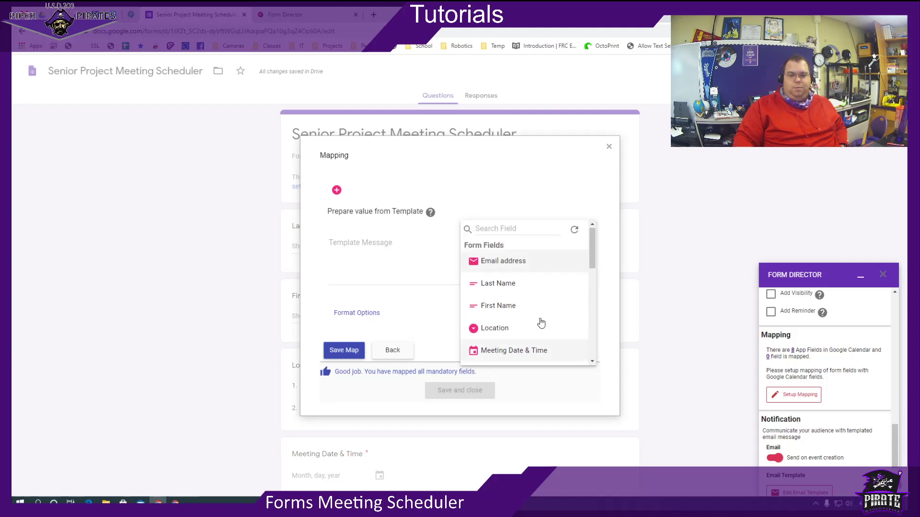
left_click(502, 261)
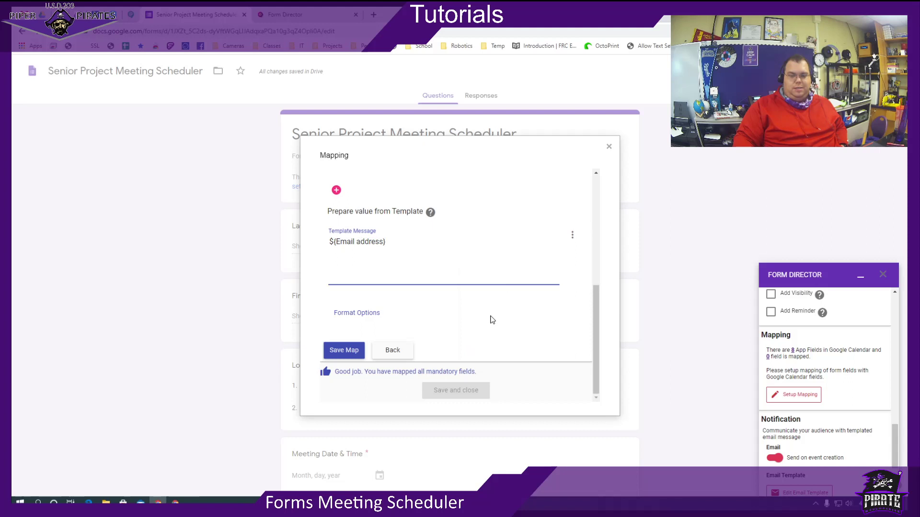
type(",")
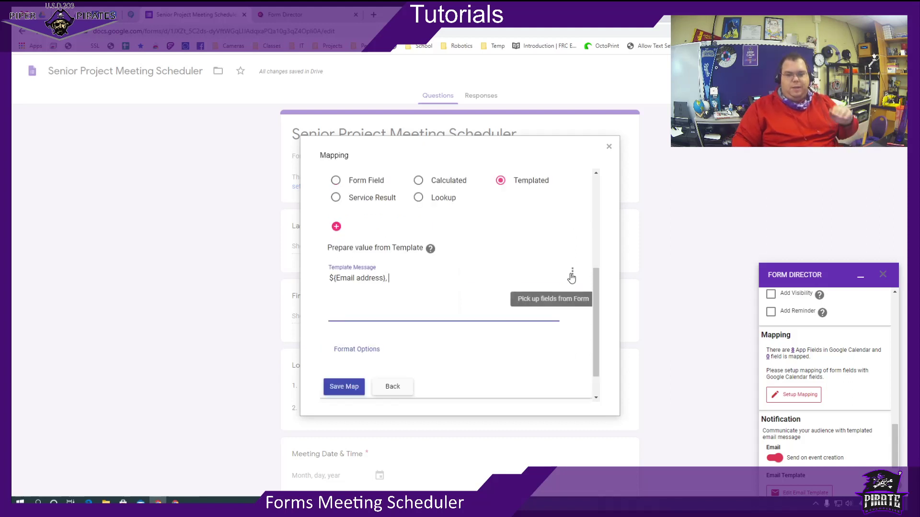
left_click(572, 275)
scroll(536, 322, "down", 3)
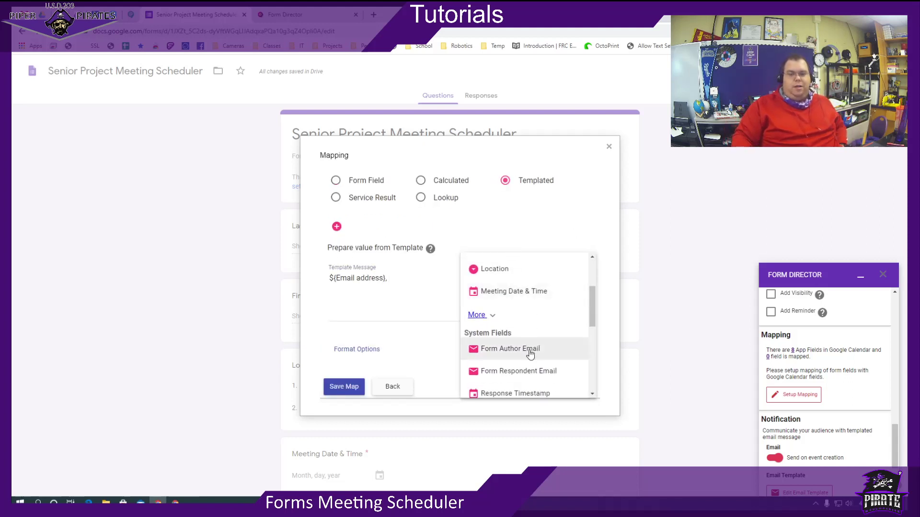
scroll(530, 354, "down", 1)
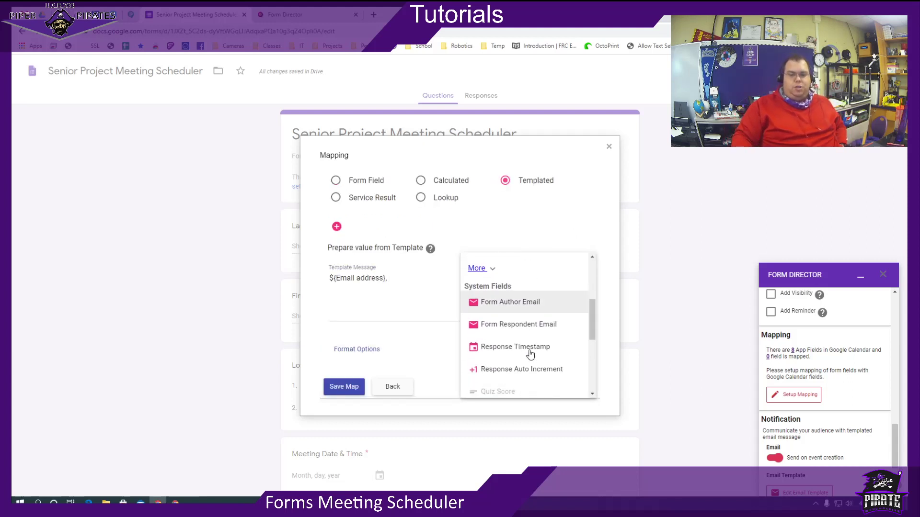
left_click(523, 308)
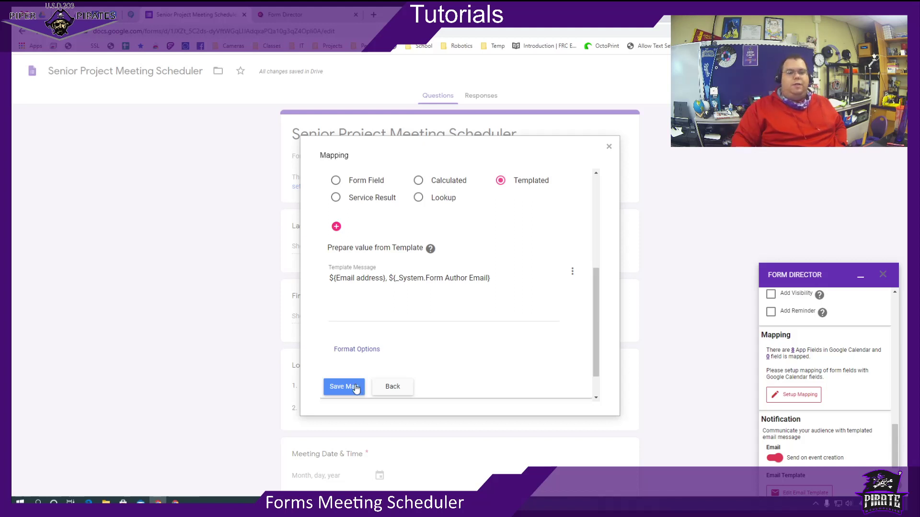
left_click(355, 387)
Save the mappings, turn off Send on event creation, and save the Meeting service.
left_click(460, 348)
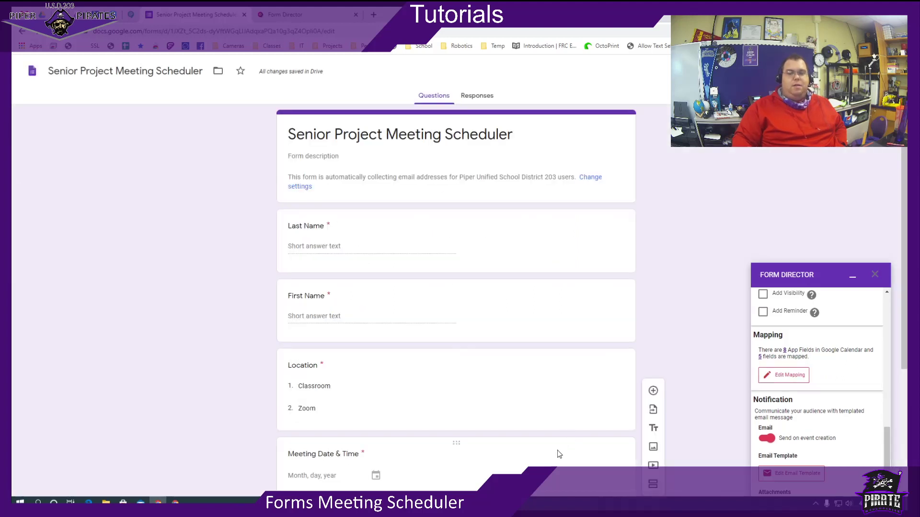
scroll(819, 426, "down", 2)
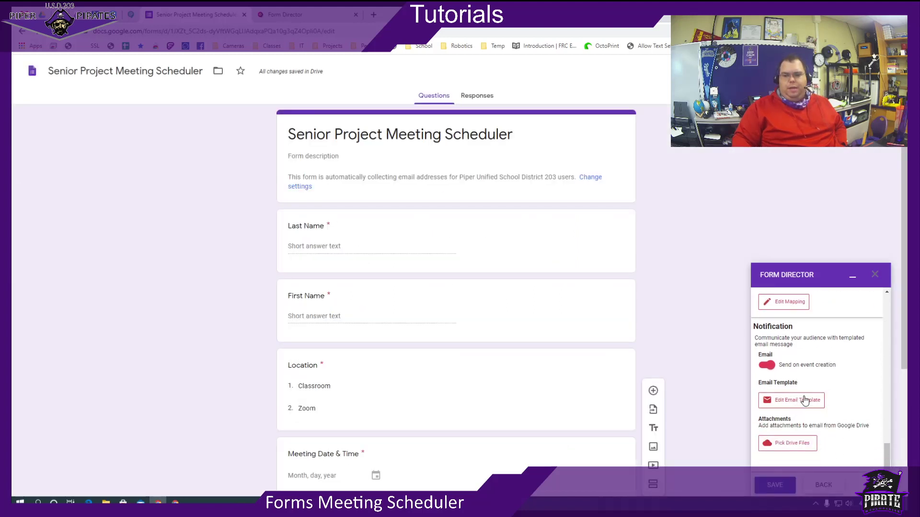
scroll(769, 366, "up", 3)
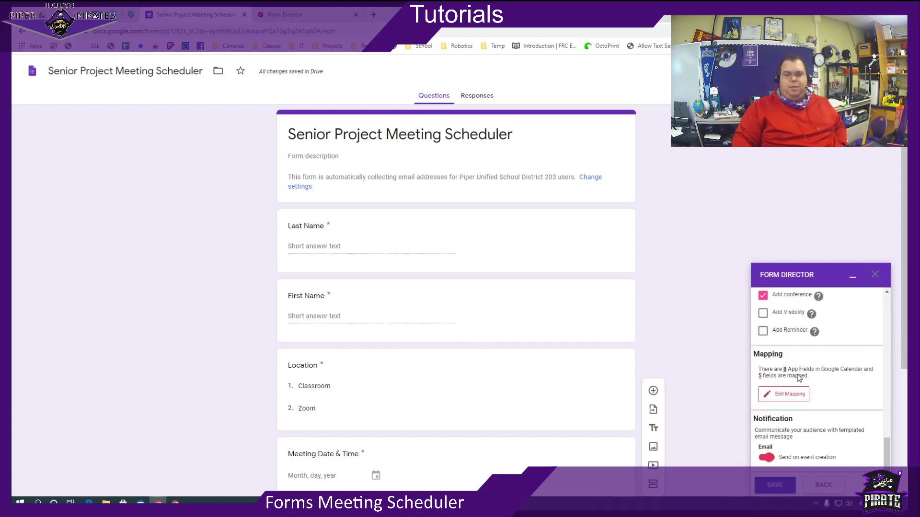
left_click(767, 458)
left_click(773, 484)
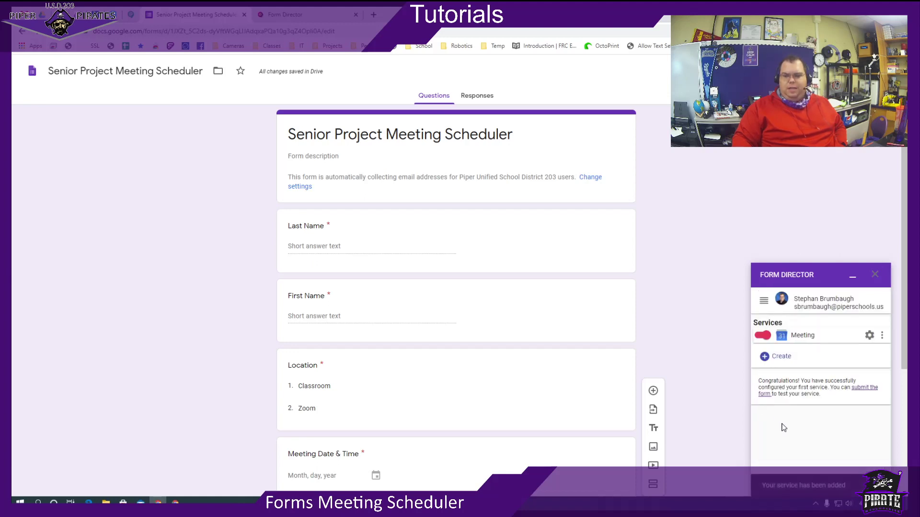
Open the live respondent form, then load calendar.google.com in a new tab.
left_click(864, 389)
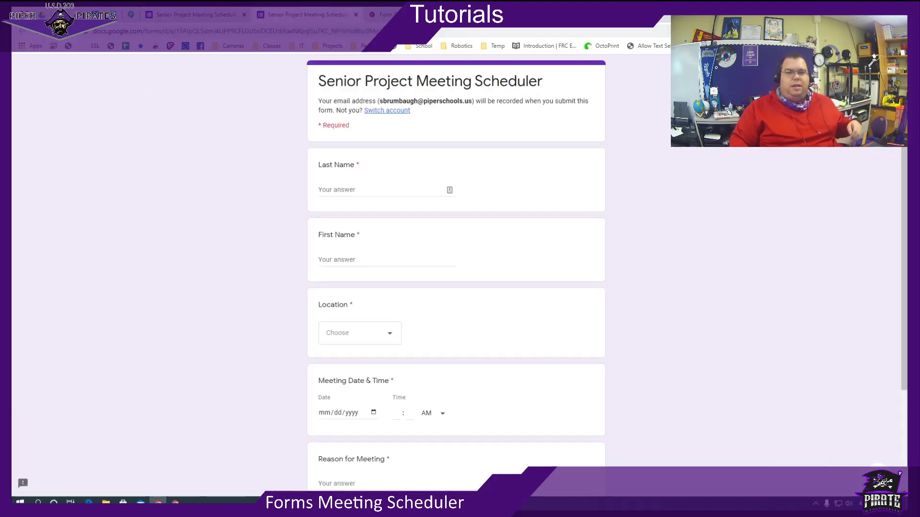
left_click(377, 14)
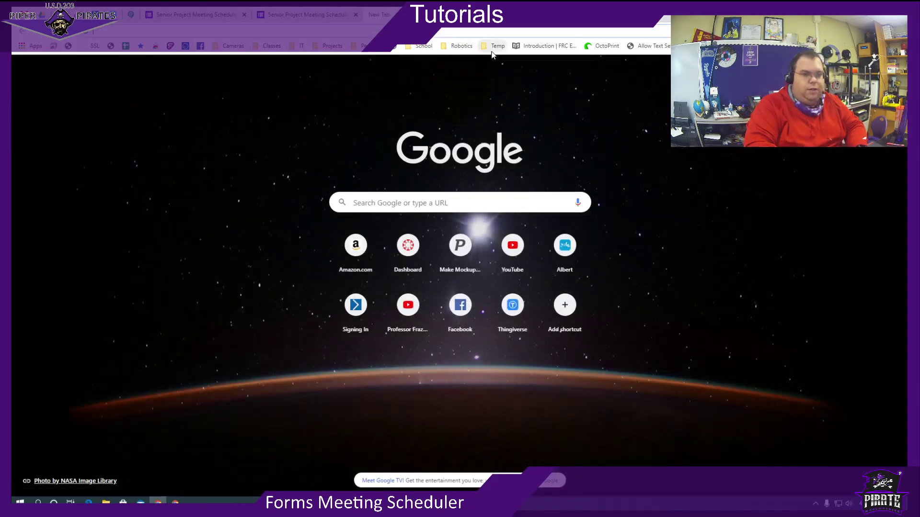
type("calendar/r?pli=1")
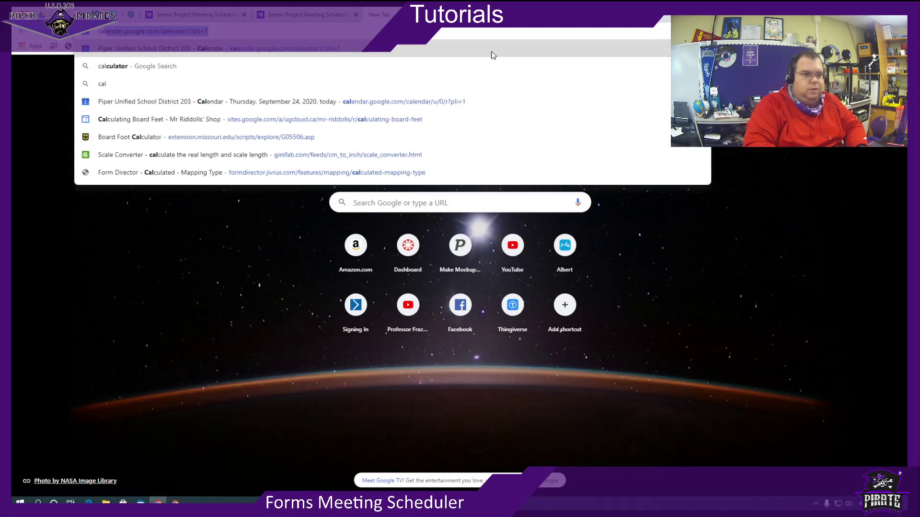
key("Return")
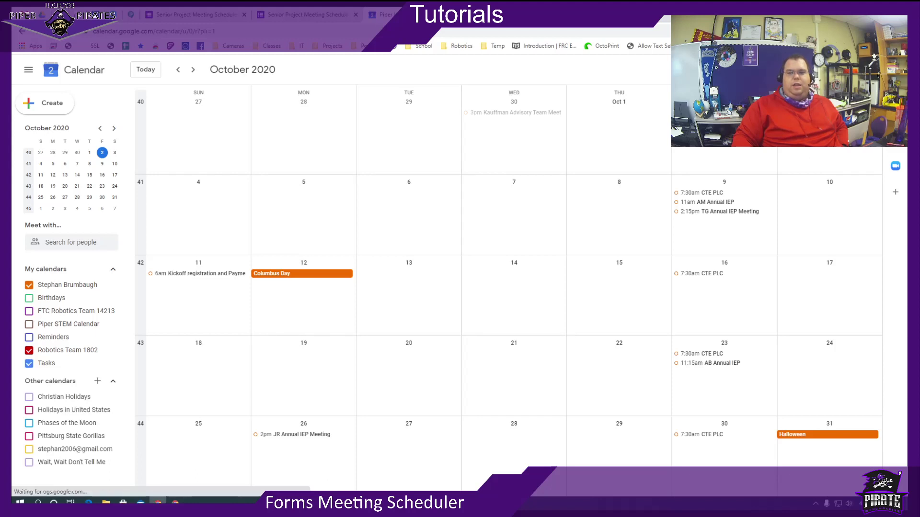
Fill in the respondent's last and first name on the Senior Project Meeting Scheduler form.
left_click(300, 15)
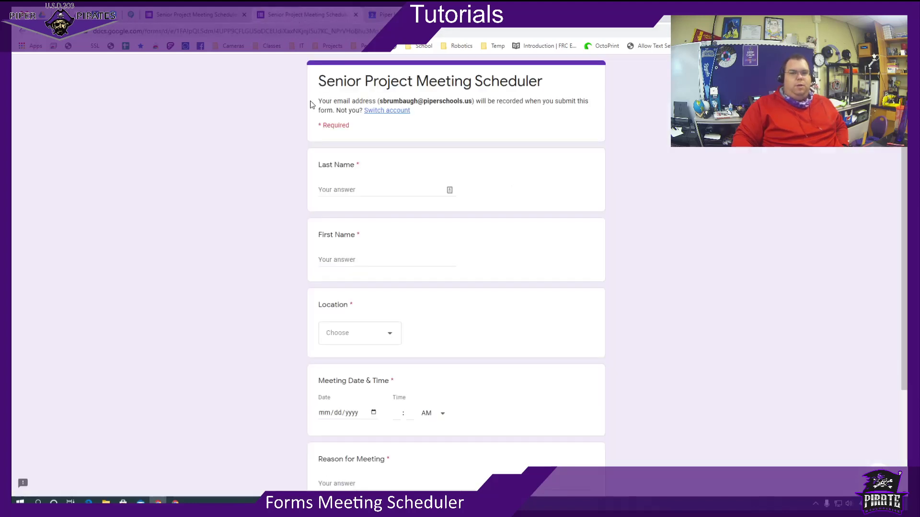
left_click(363, 187)
type("B")
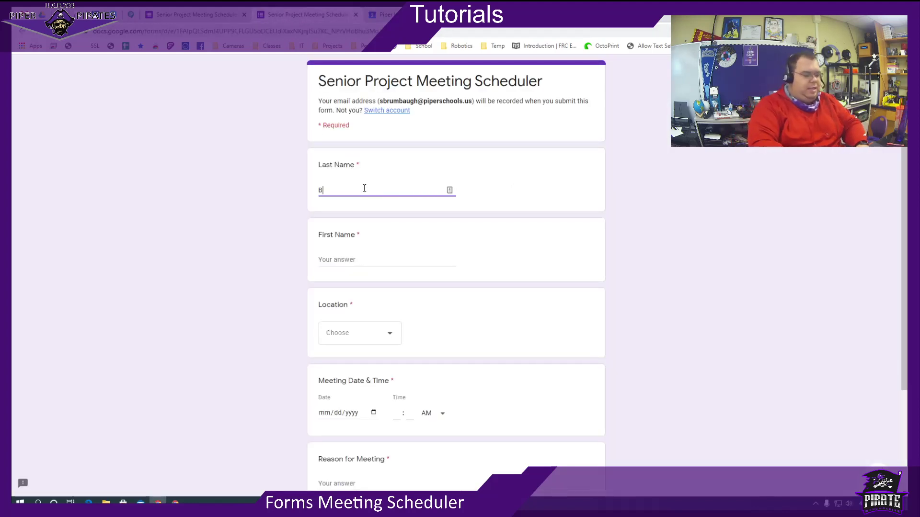
key("BackSpace")
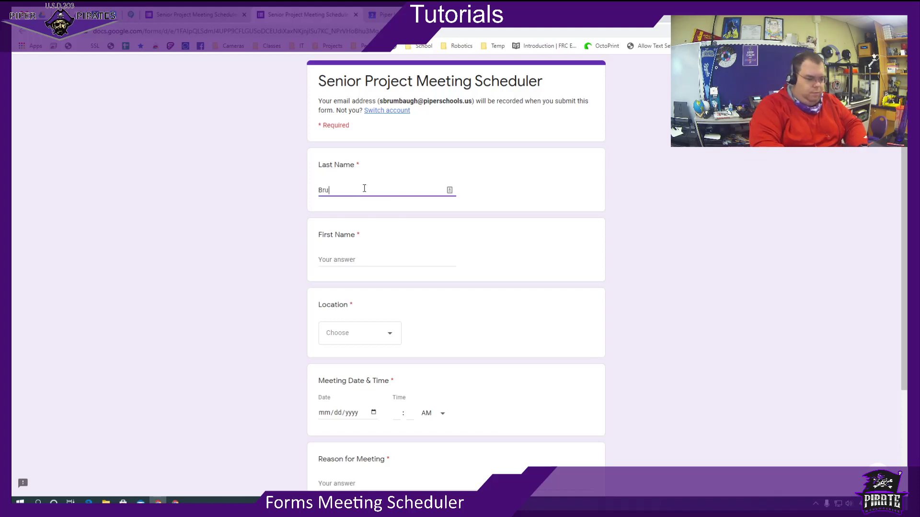
key("Tab")
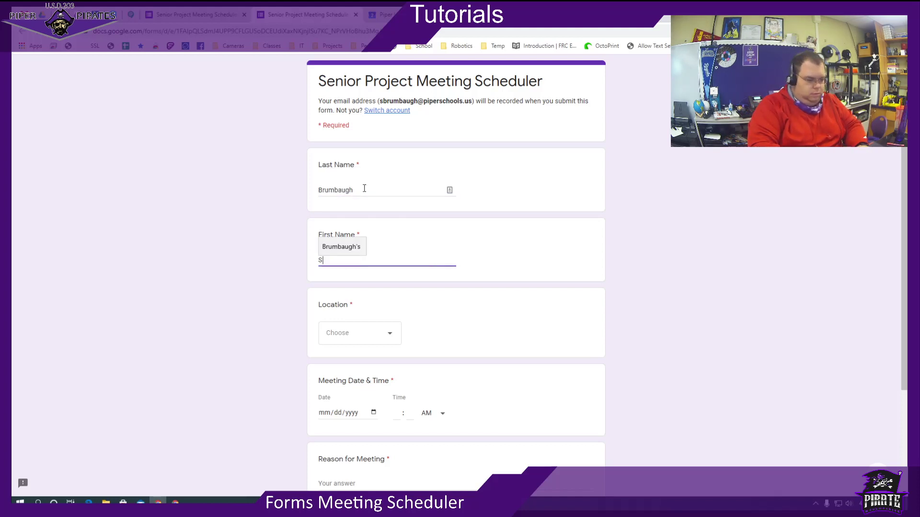
key("Tab")
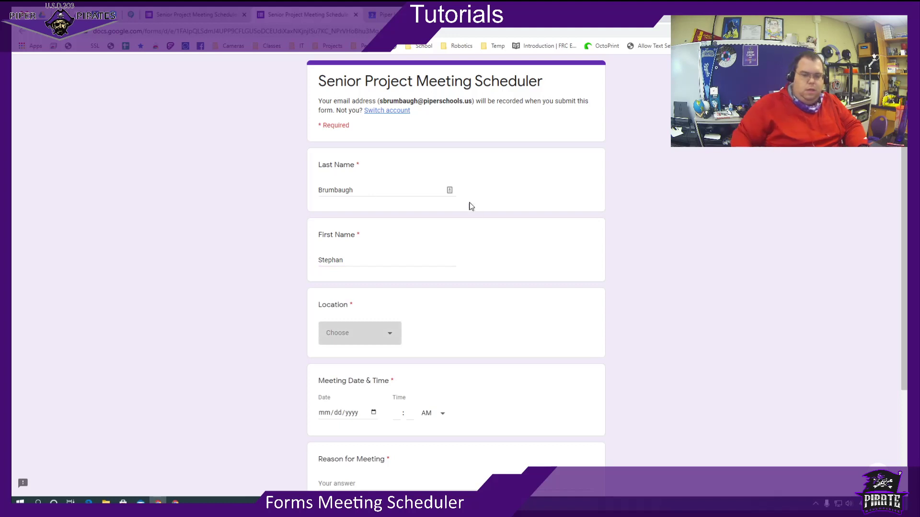
Choose Zoom as the meeting location, October 2 as the date, and 5:00 PM as the time.
left_click(359, 330)
left_click(345, 381)
scroll(369, 376, "down", 3)
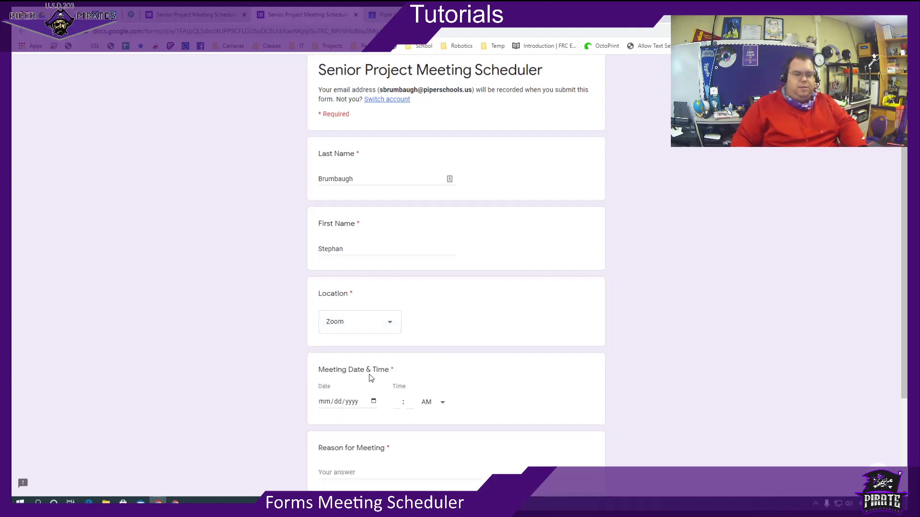
left_click(374, 281)
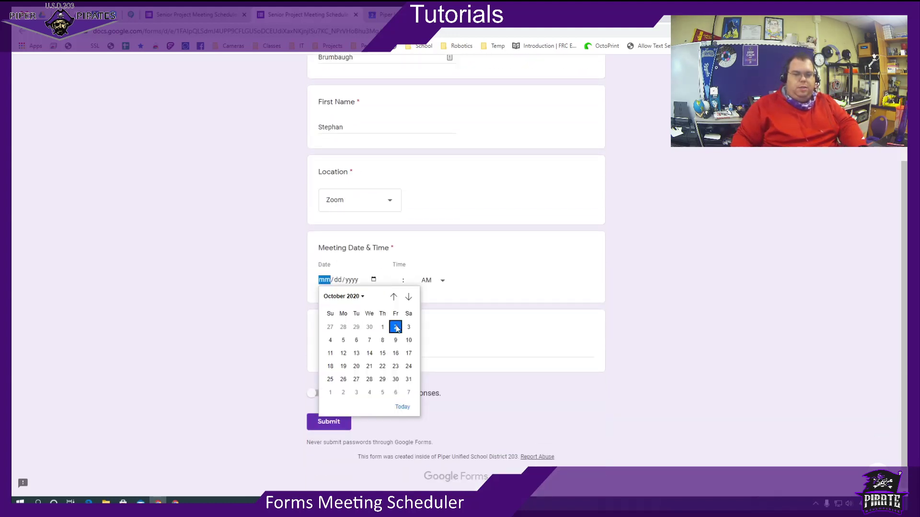
left_click(396, 327)
left_click(394, 282)
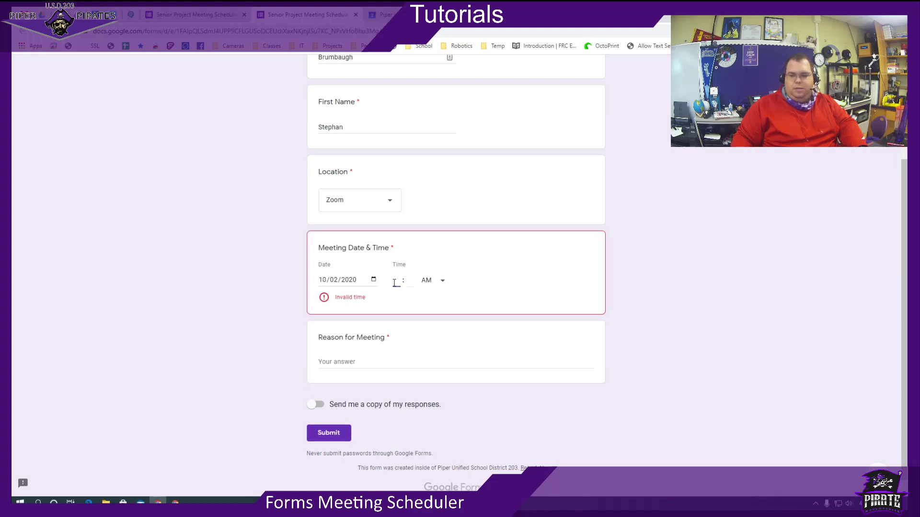
type("5 : ")
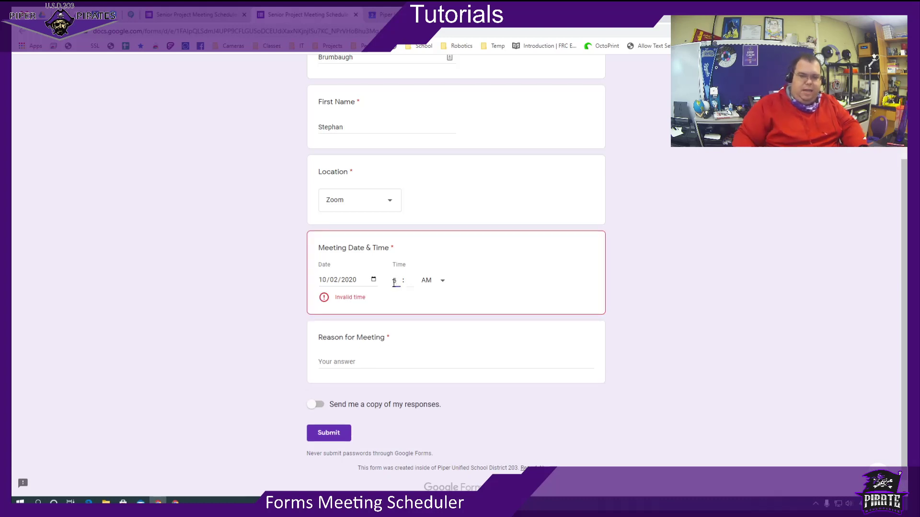
type("00")
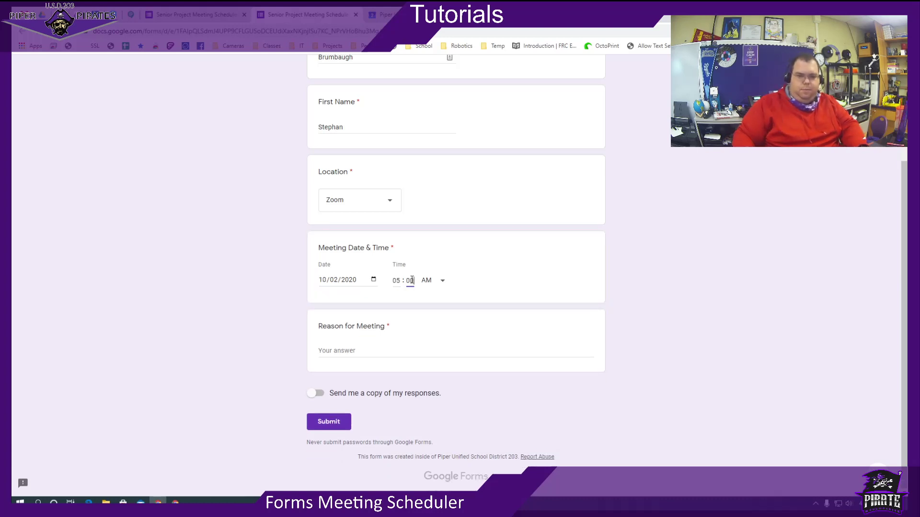
left_click(436, 288)
left_click(426, 302)
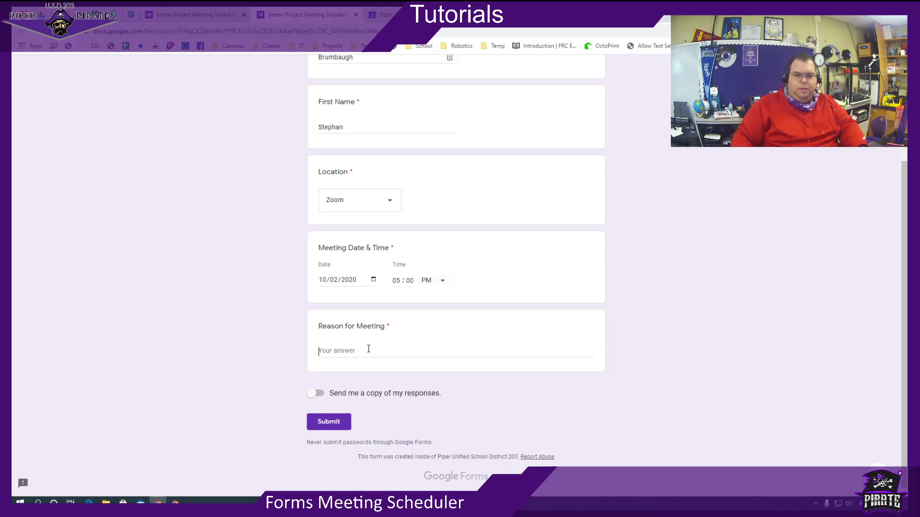
Enter 'Test' as the reason for meeting and submit the response.
left_click(367, 351)
type("Test")
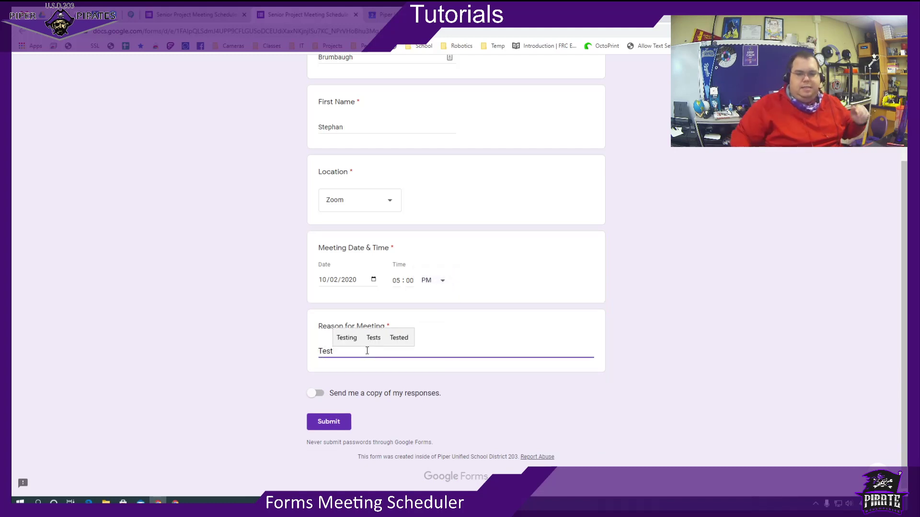
left_click(322, 420)
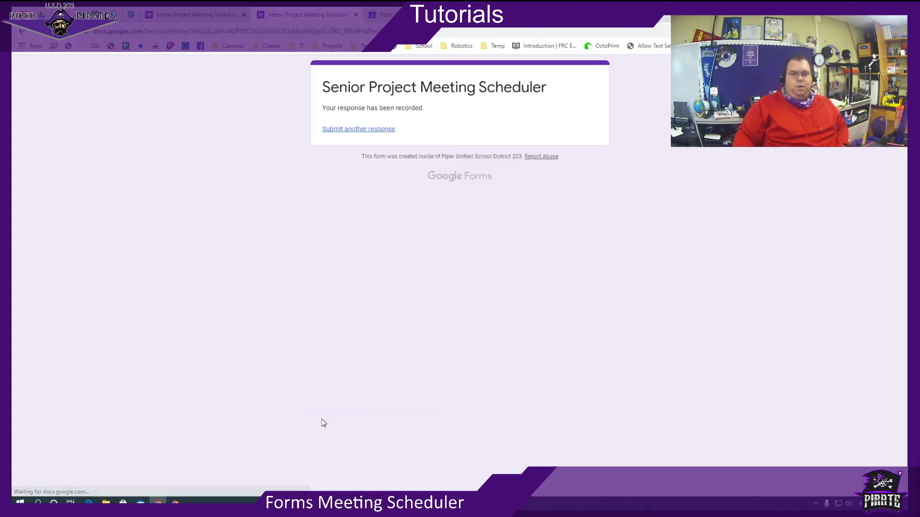
Reload Google Calendar, check the October 2, 5:00–5:30pm Senior Project Meeting event, then close the tab.
left_click(406, 15)
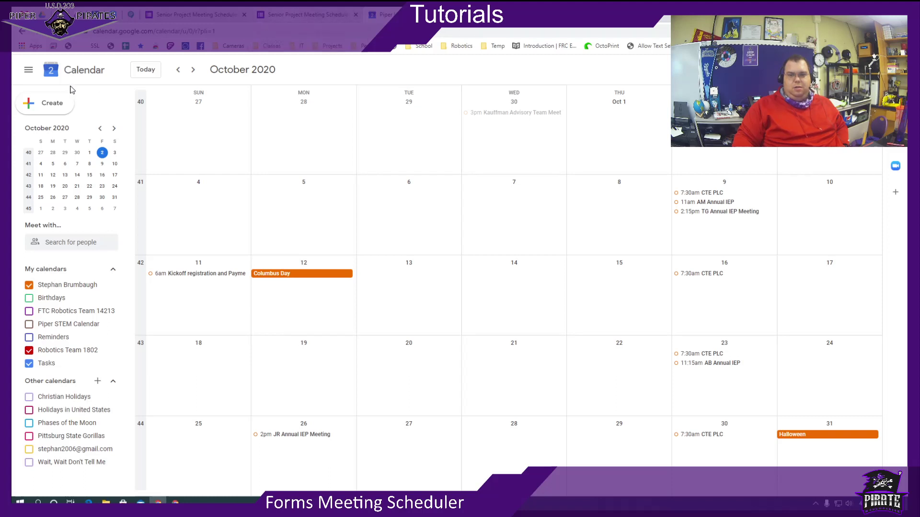
left_click(53, 32)
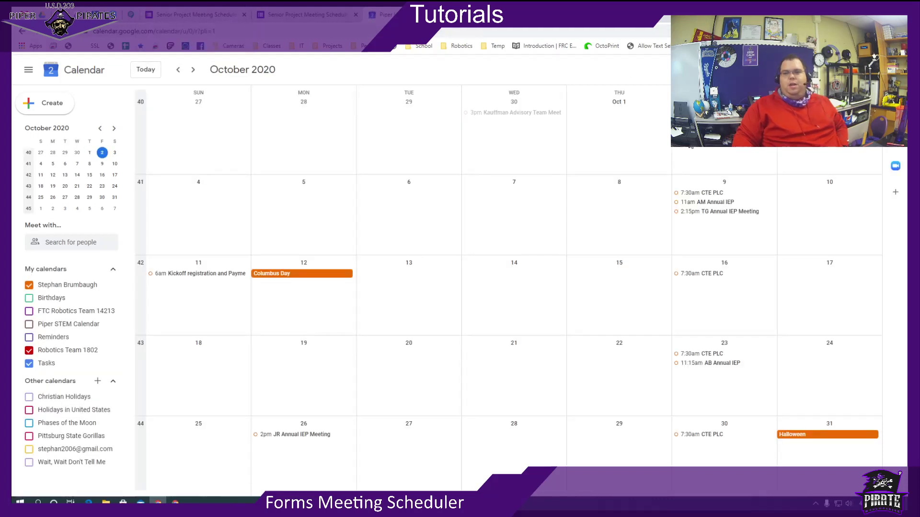
left_click(699, 112)
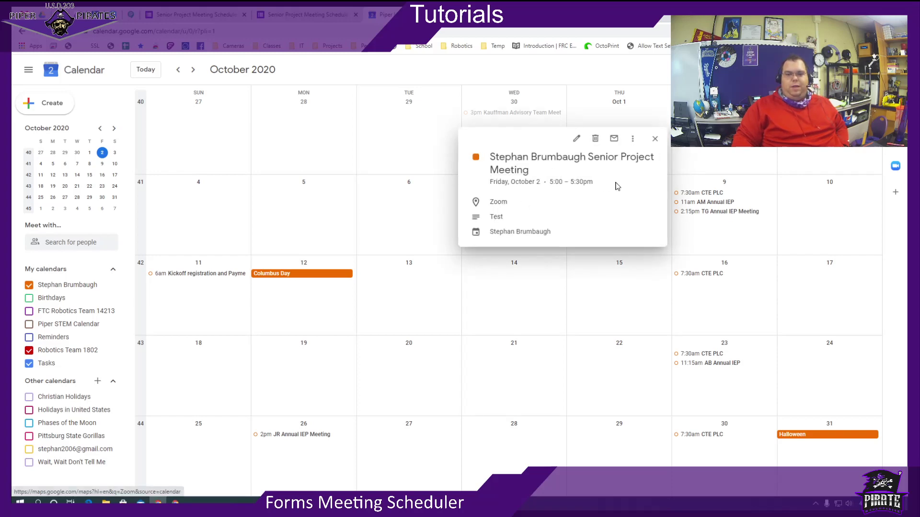
left_click(575, 142)
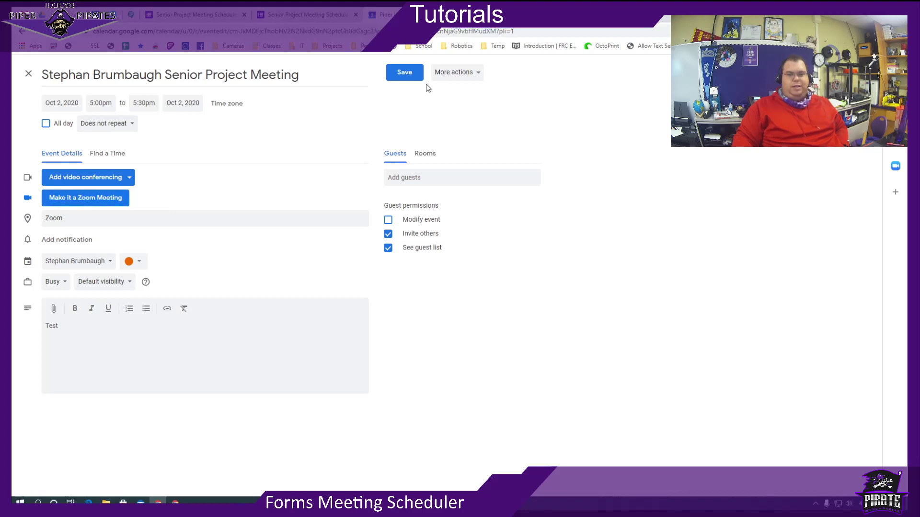
left_click(467, 15)
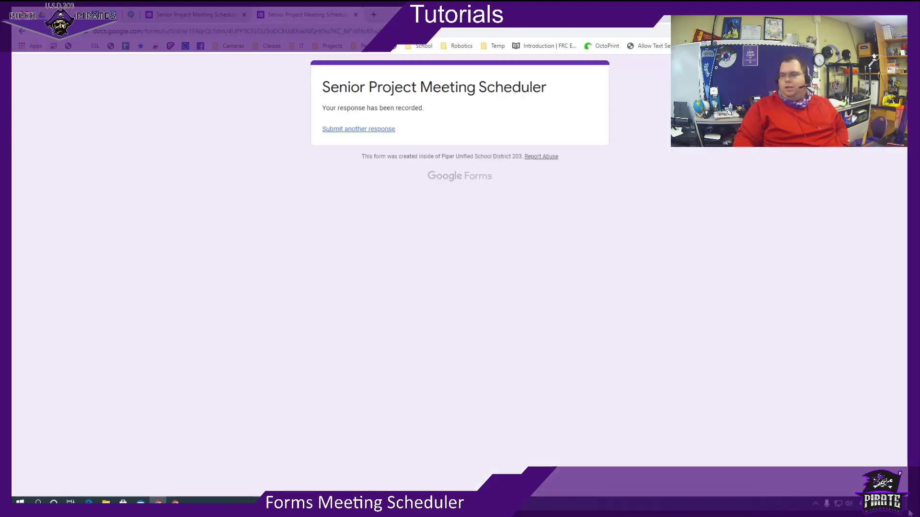
key("super")
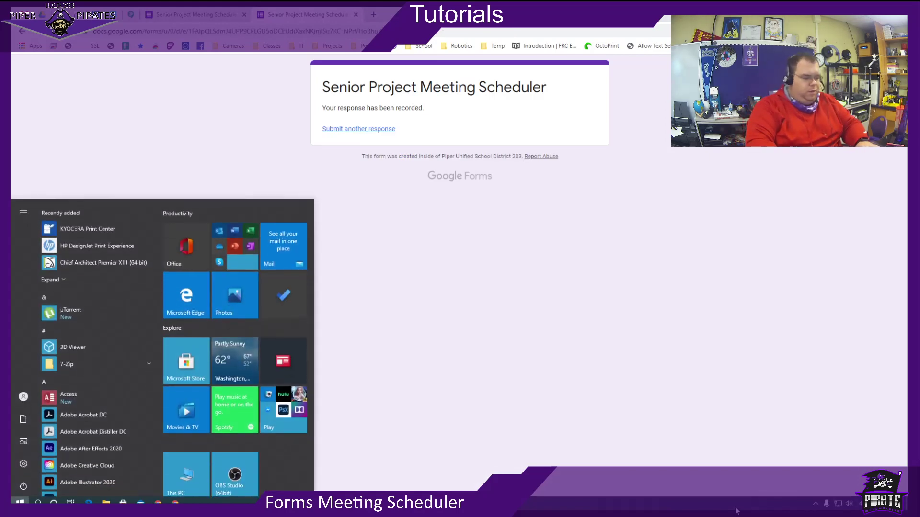
type("zoom")
key("Return")
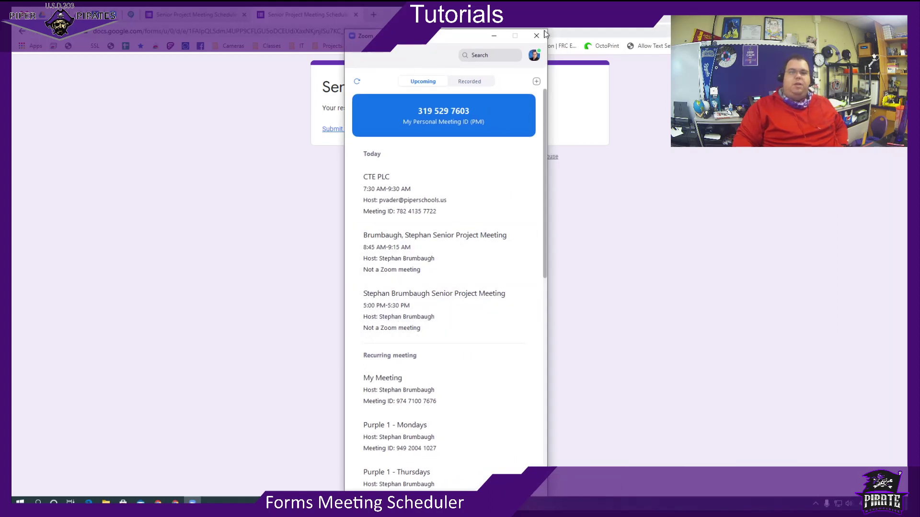
left_click(537, 35)
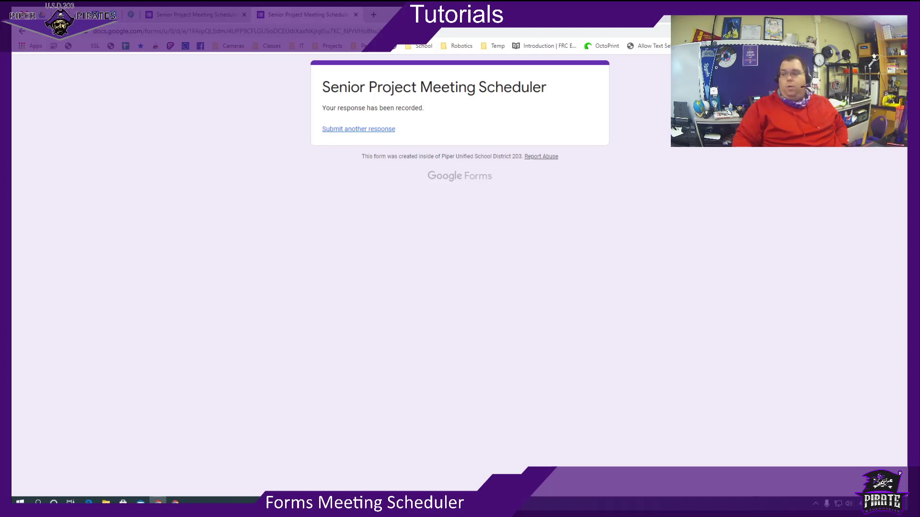